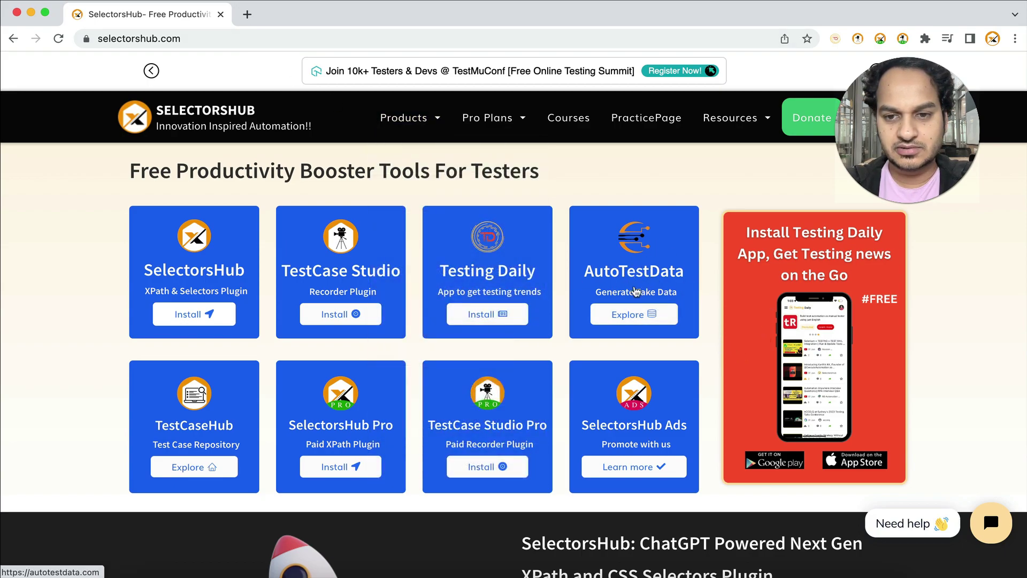
- Bring up the SelectorsHub Products menu to find the AutoTestData tool
mouse_move(410, 118)
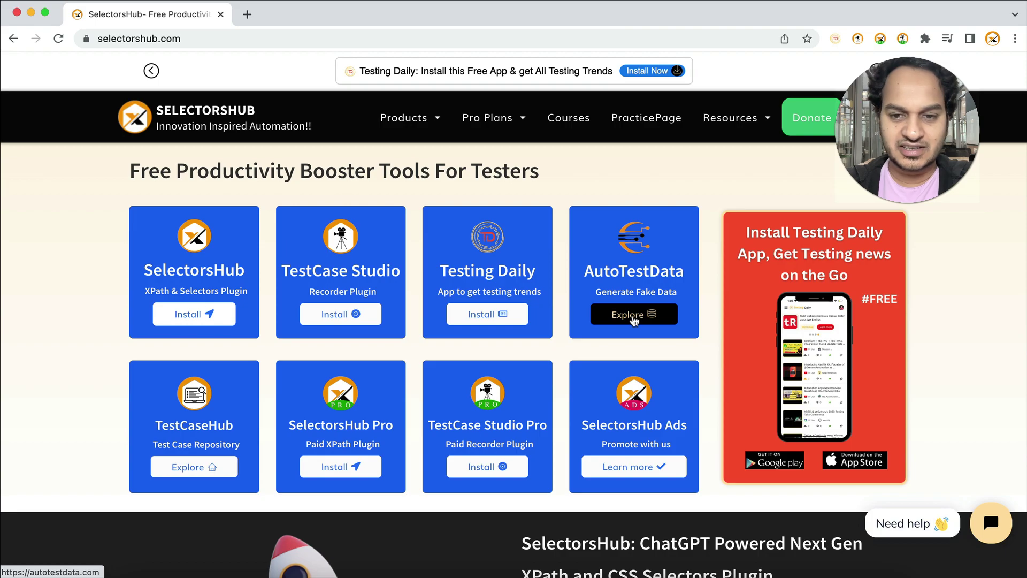
- Open the AutoTestData generator page and bookmark it
left_click(633, 317)
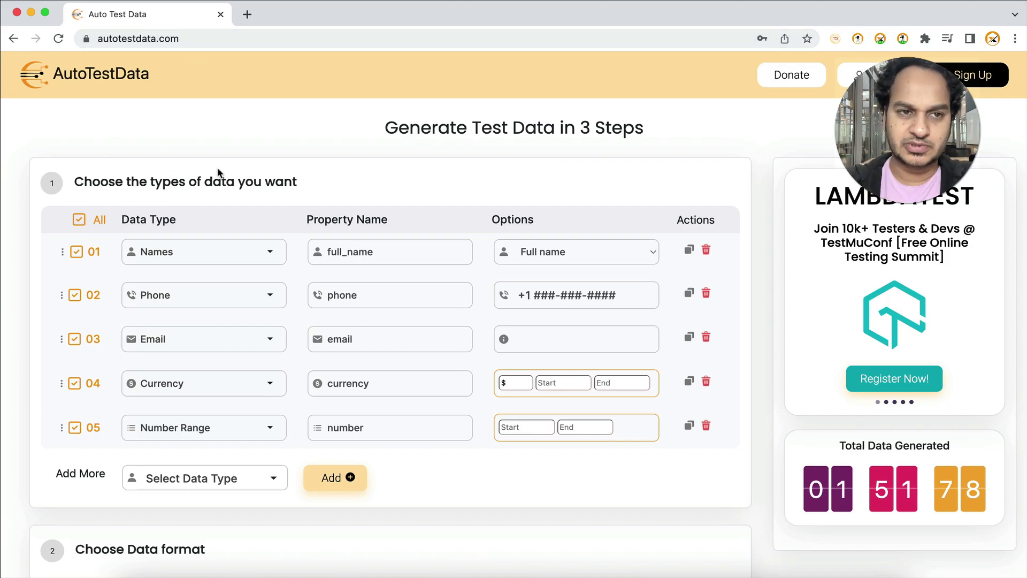
left_click(808, 39)
left_click(794, 162)
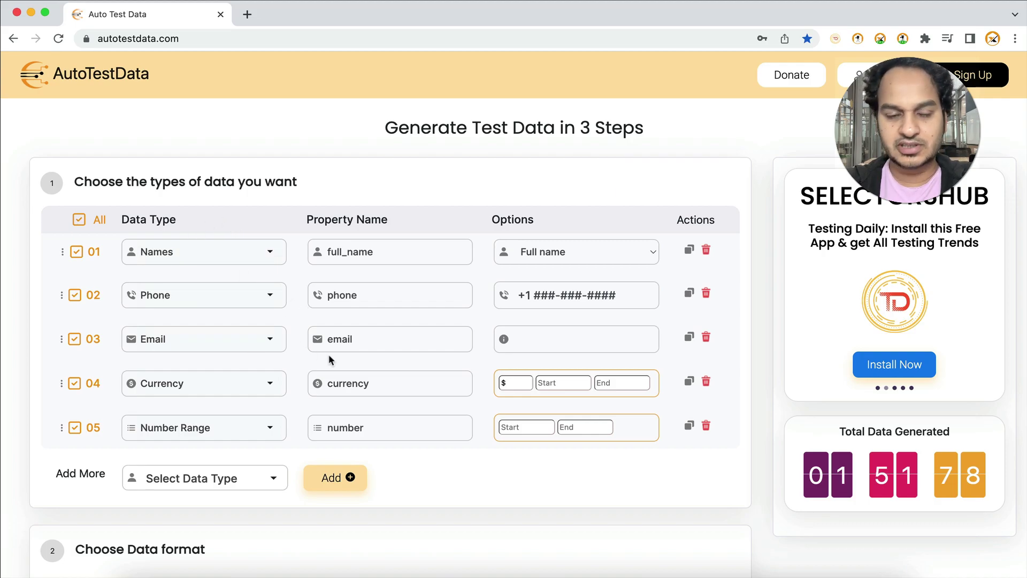
- Scroll through the default fields, JSON format choice and 10-row count
scroll(328, 354, "down", 3)
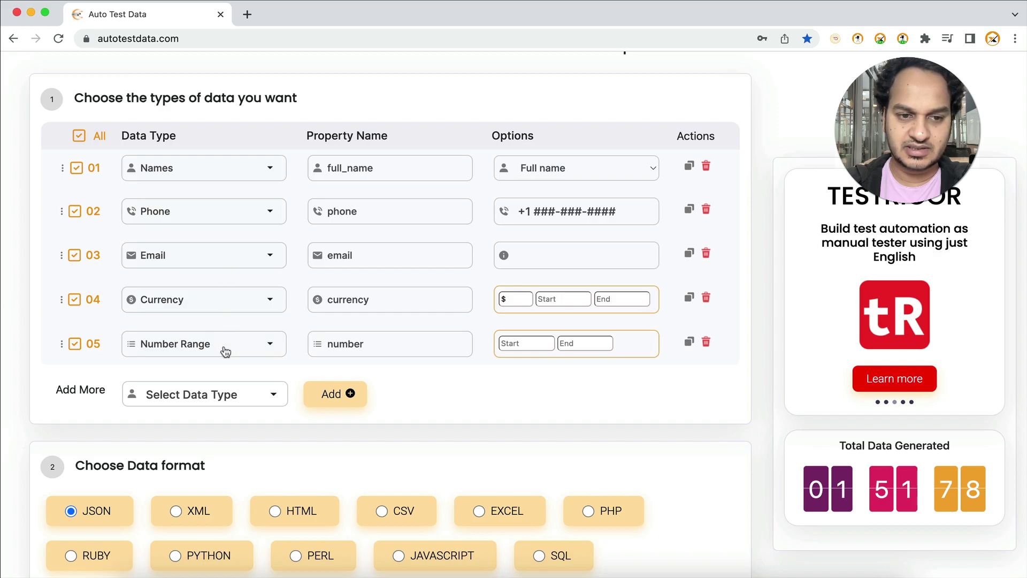
scroll(224, 350, "down", 5)
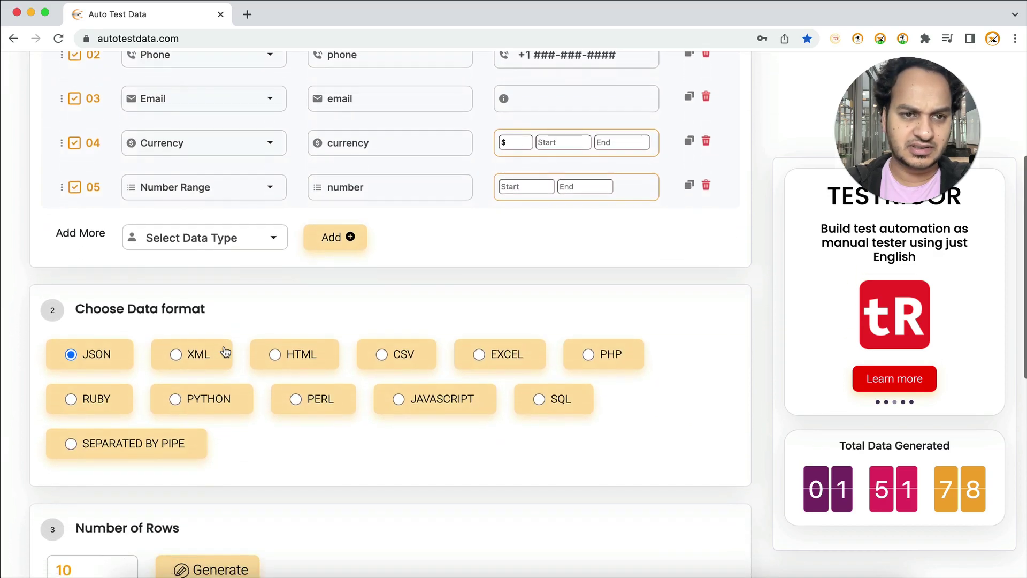
scroll(150, 327, "down", 4)
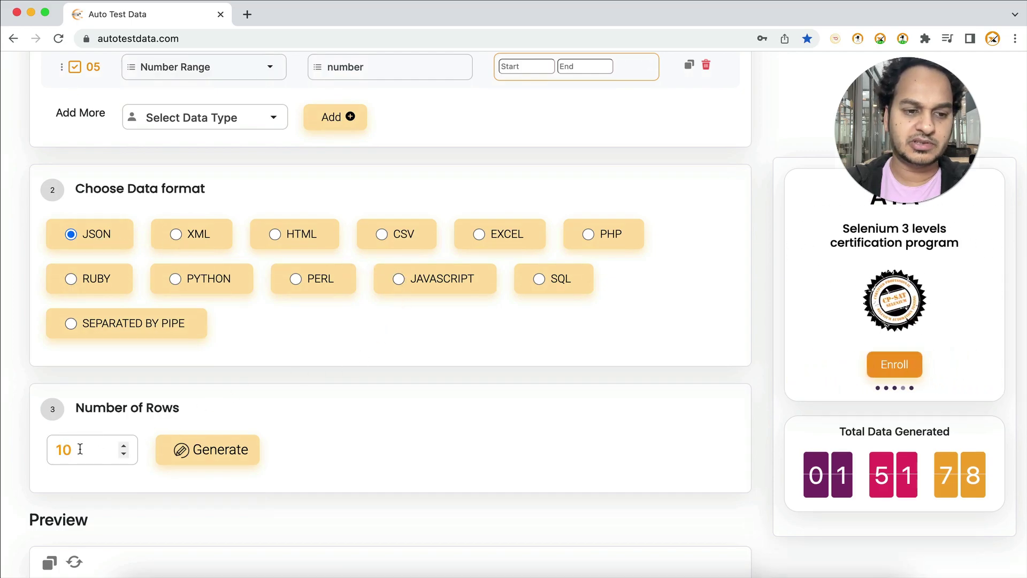
scroll(80, 449, "down", 2)
scroll(85, 356, "up", 15)
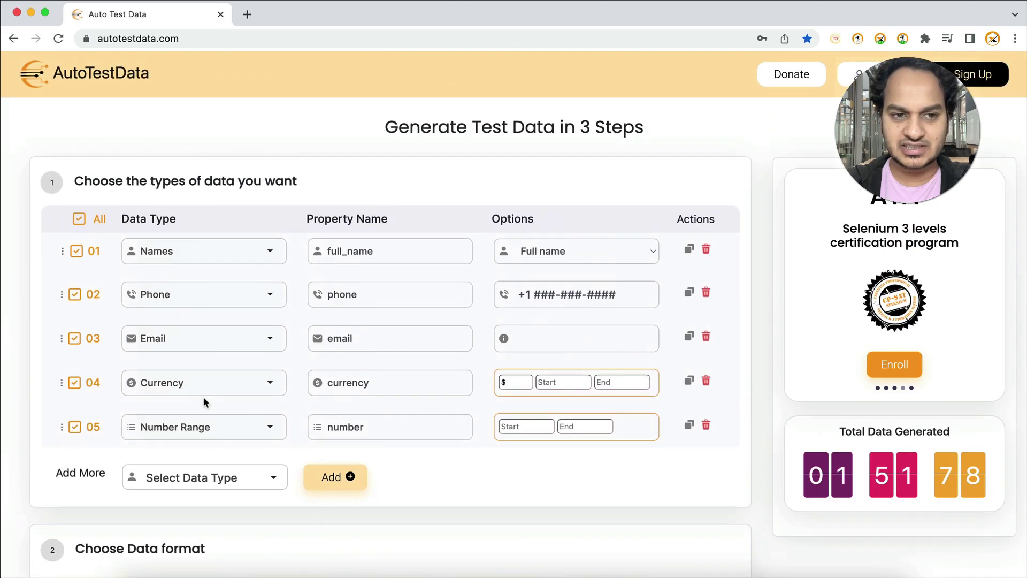
scroll(203, 397, "down", 10)
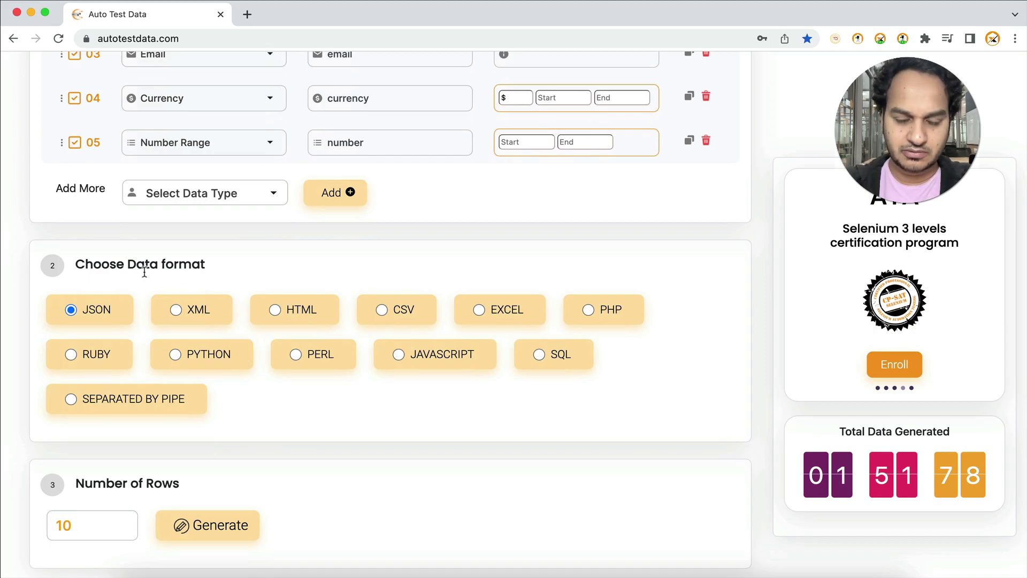
scroll(144, 271, "down", 3)
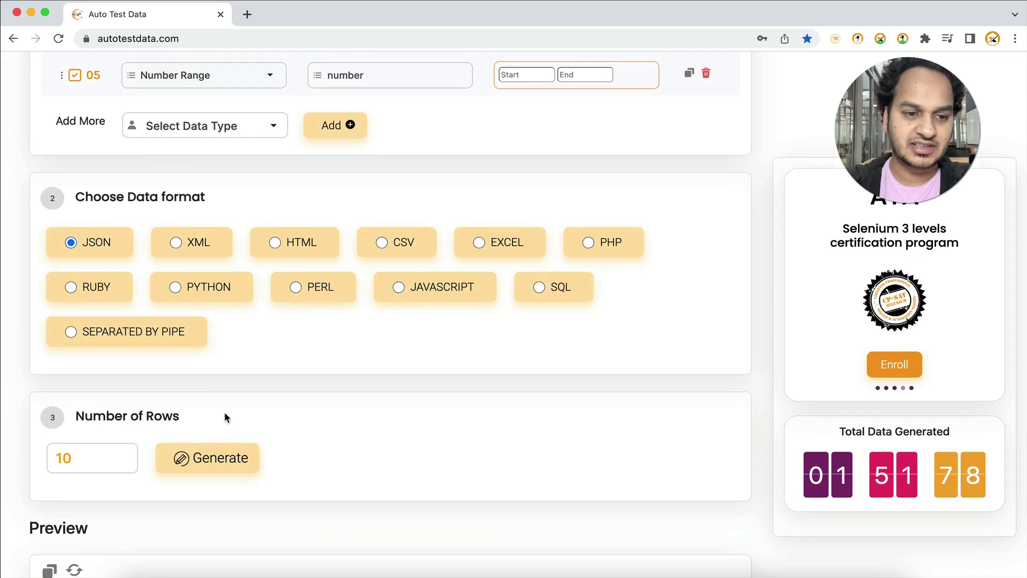
scroll(223, 411, "down", 5)
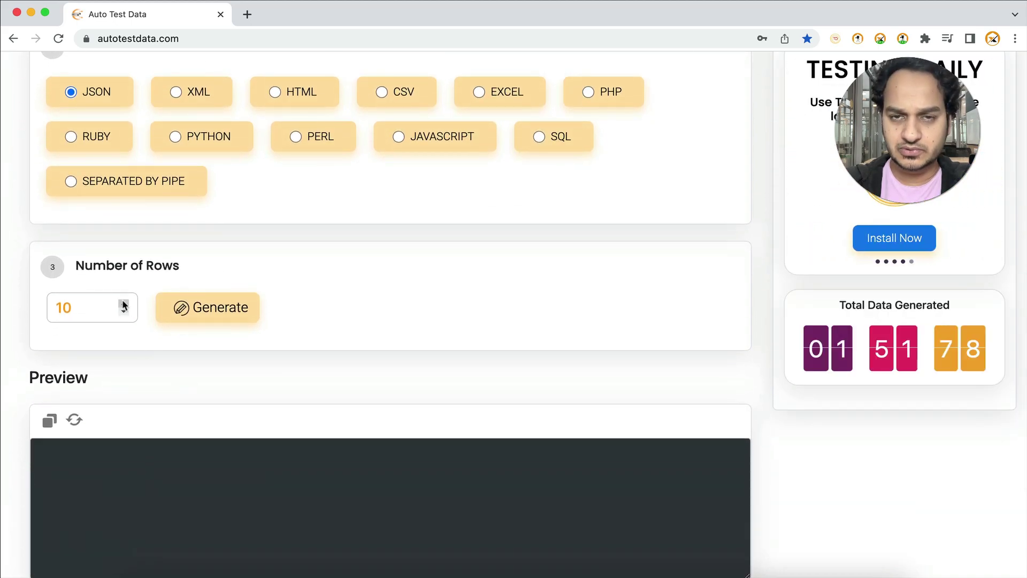
- Generate 10 rows of JSON test data
left_click(78, 308)
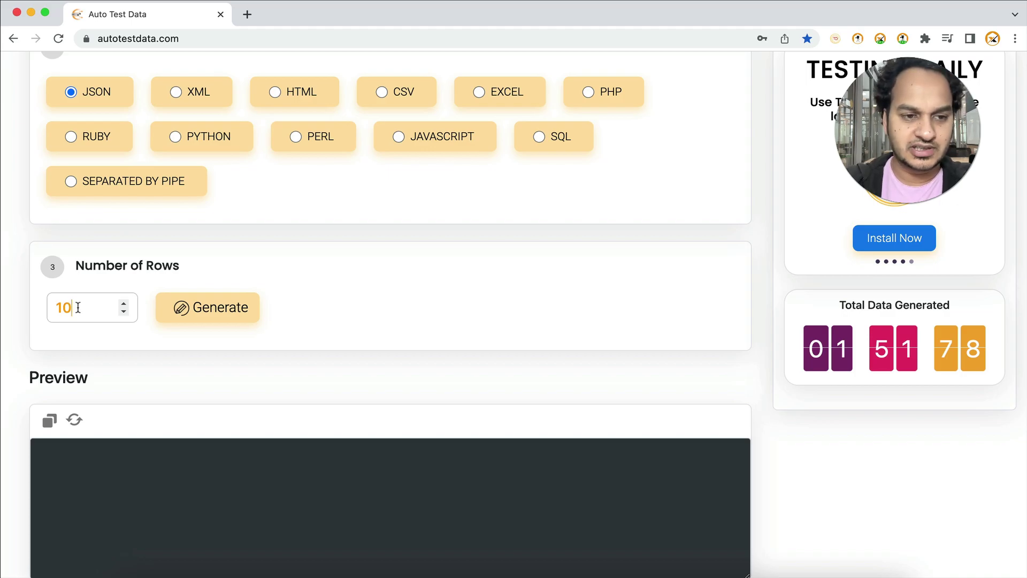
scroll(132, 343, "down", 5)
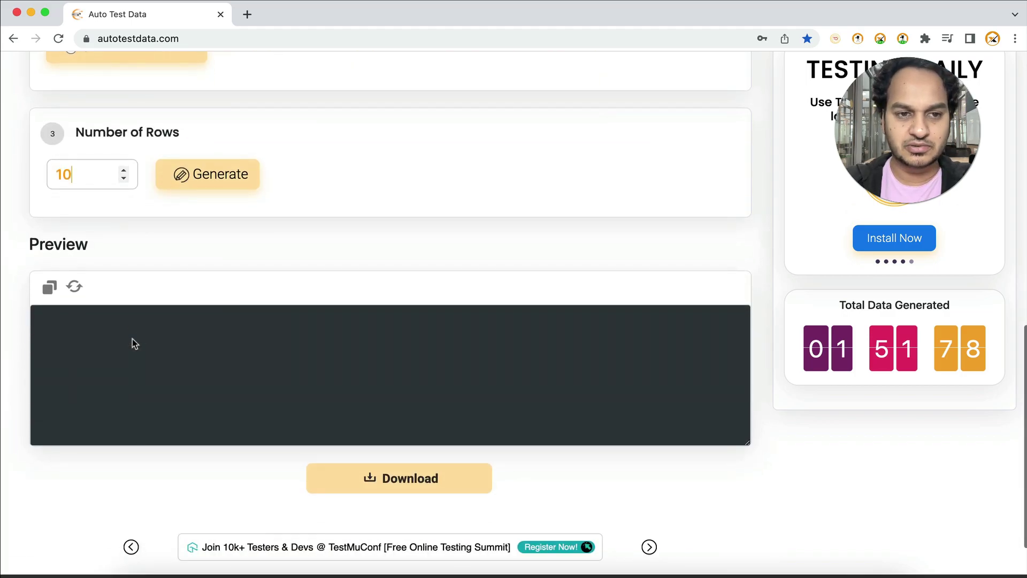
left_click(230, 183)
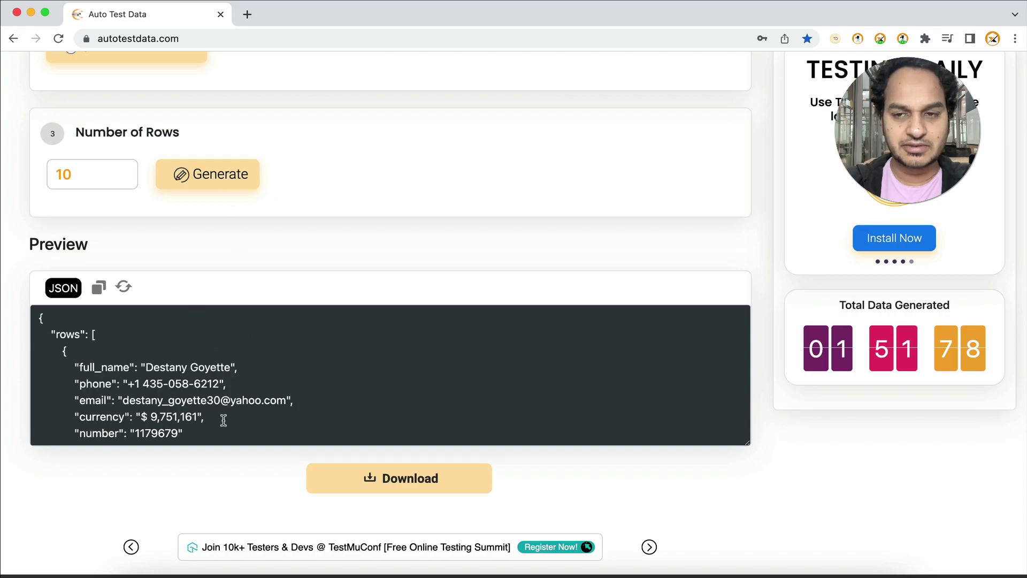
- Download the JSON as AutoTestData (3).json and copy it to the clipboard
scroll(201, 378, "down", 10)
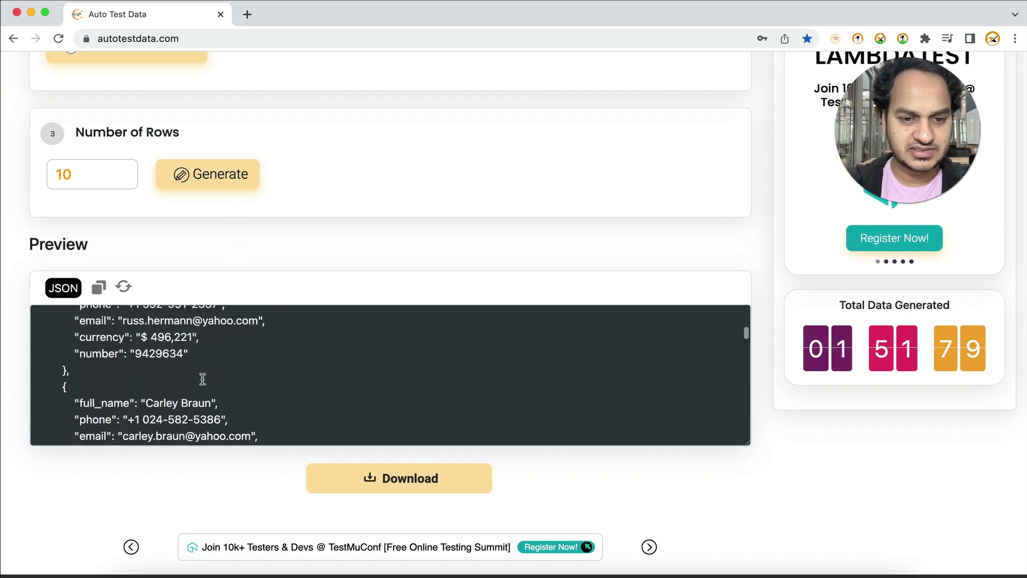
left_click(369, 493)
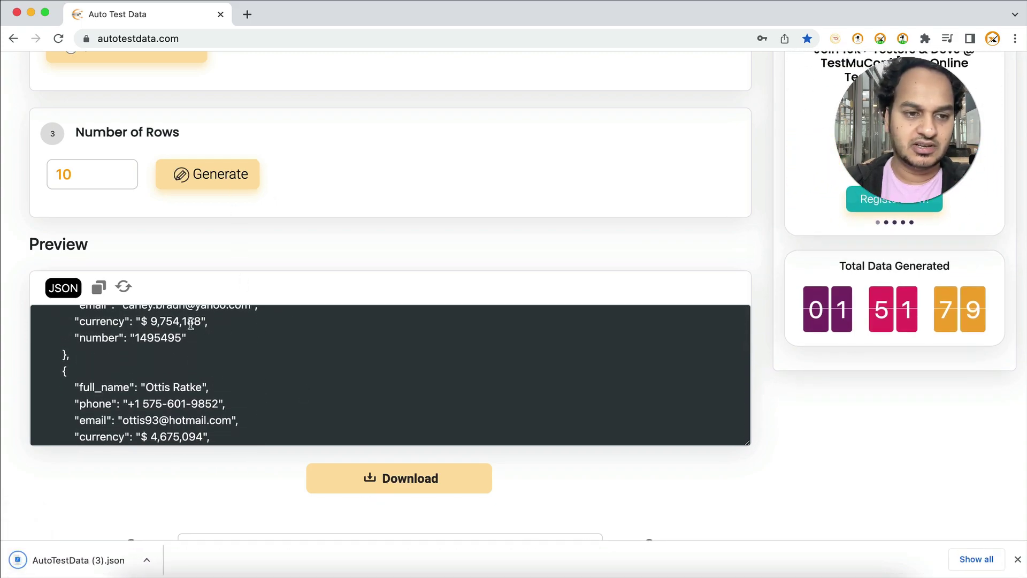
left_click(100, 288)
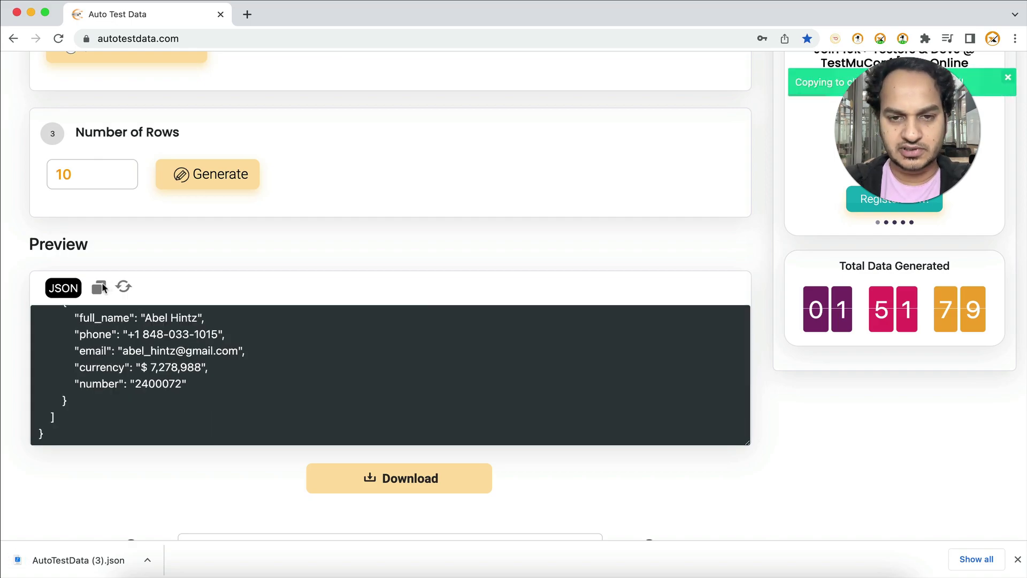
scroll(103, 288, "up", 10)
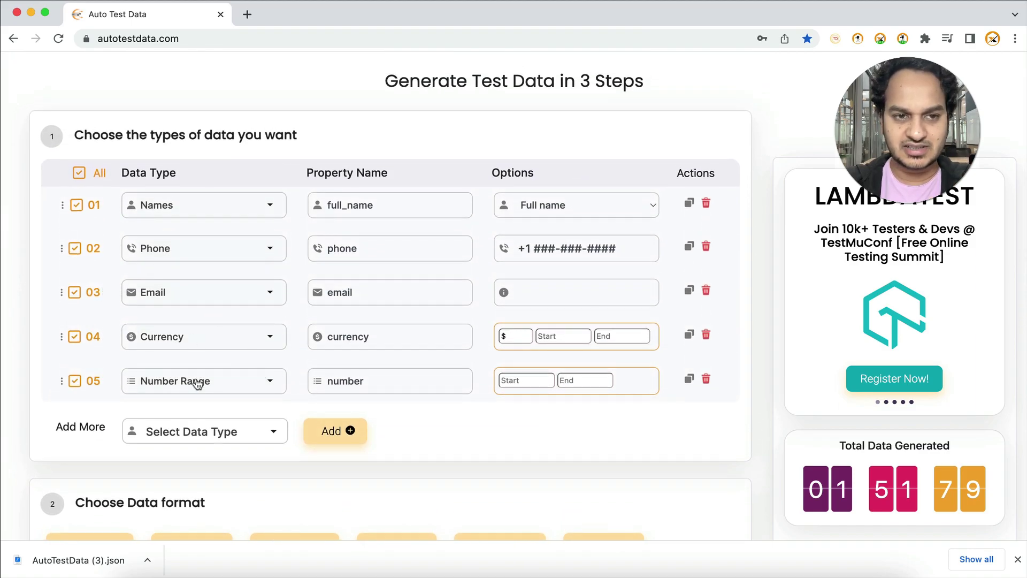
- Switch the output format to CSV and generate the 10 rows as CSV
scroll(197, 384, "down", 8)
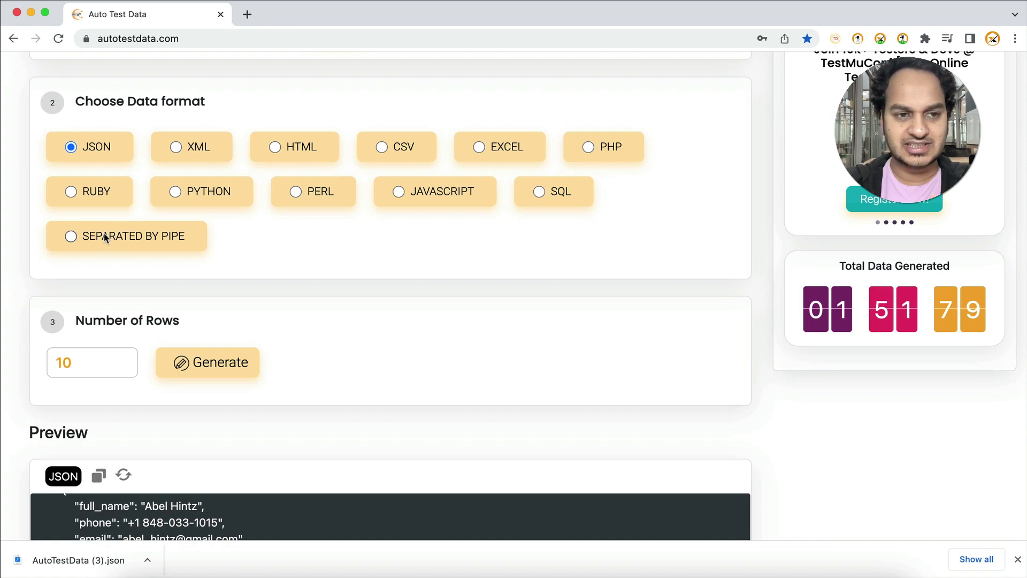
left_click(394, 155)
scroll(242, 374, "down", 1)
left_click(219, 292)
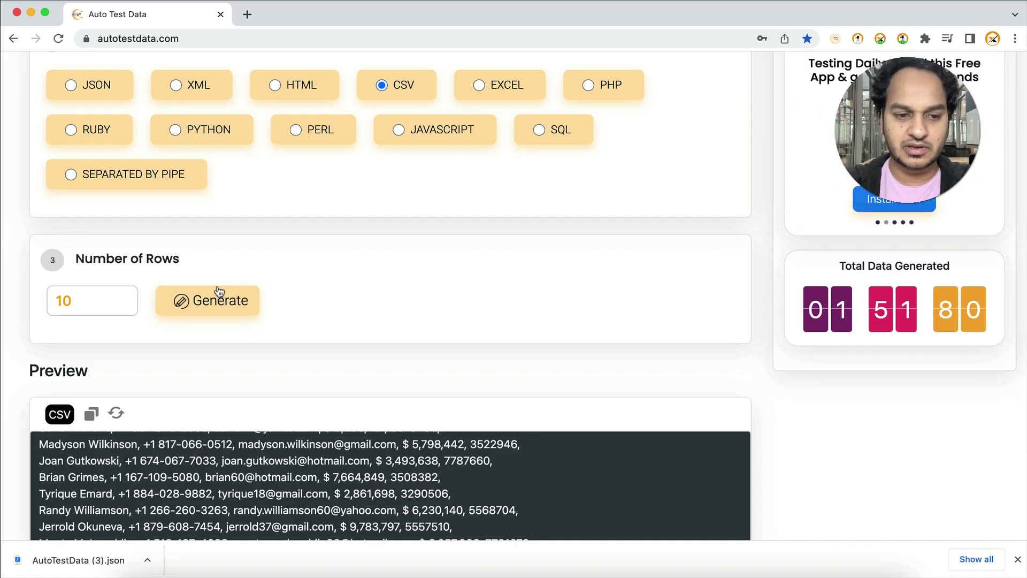
scroll(219, 292, "down", 3)
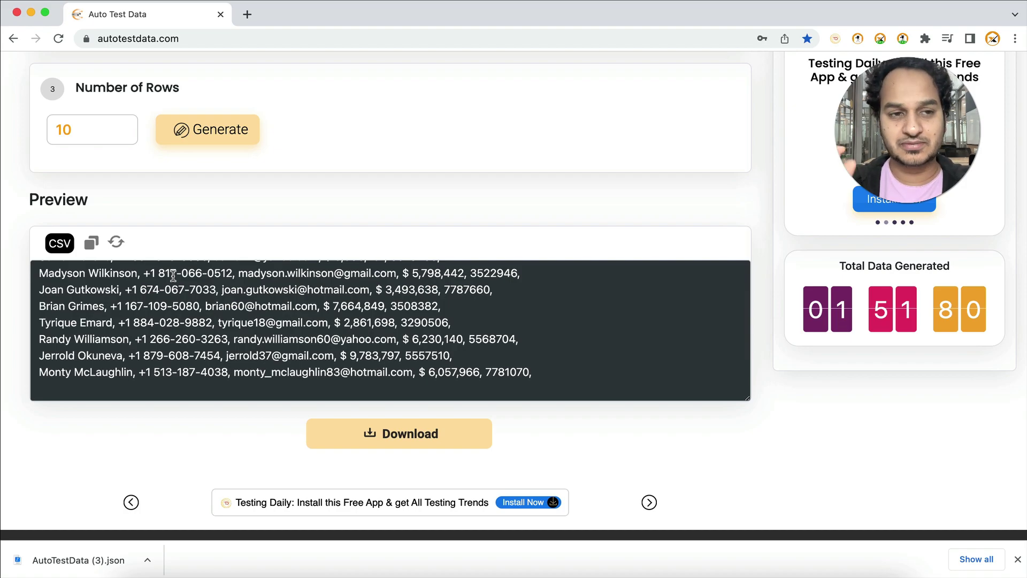
scroll(173, 276, "up", 15)
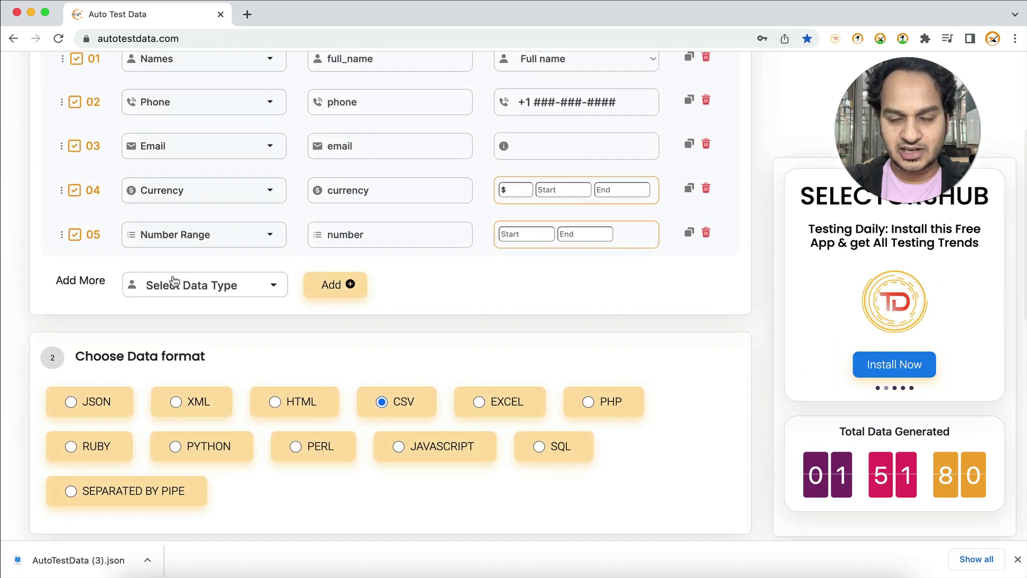
scroll(173, 277, "up", 5)
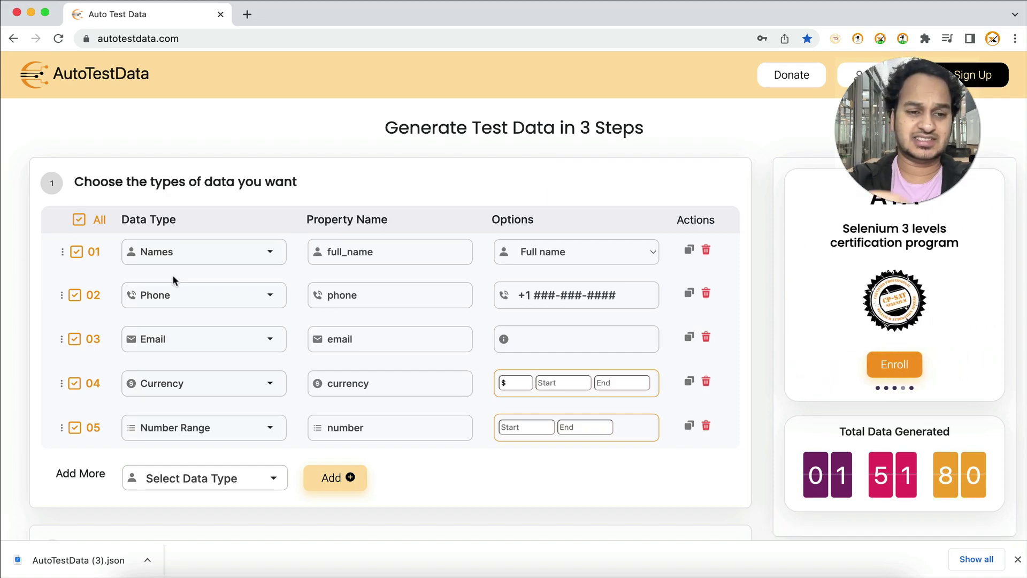
- Set row 01's Names option to First name
scroll(172, 274, "down", 2)
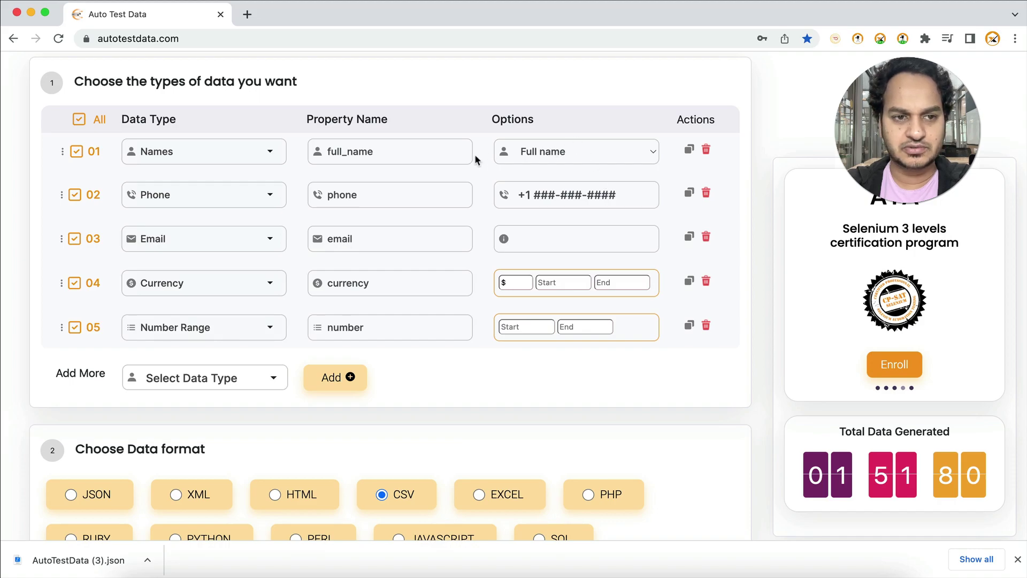
left_click(584, 156)
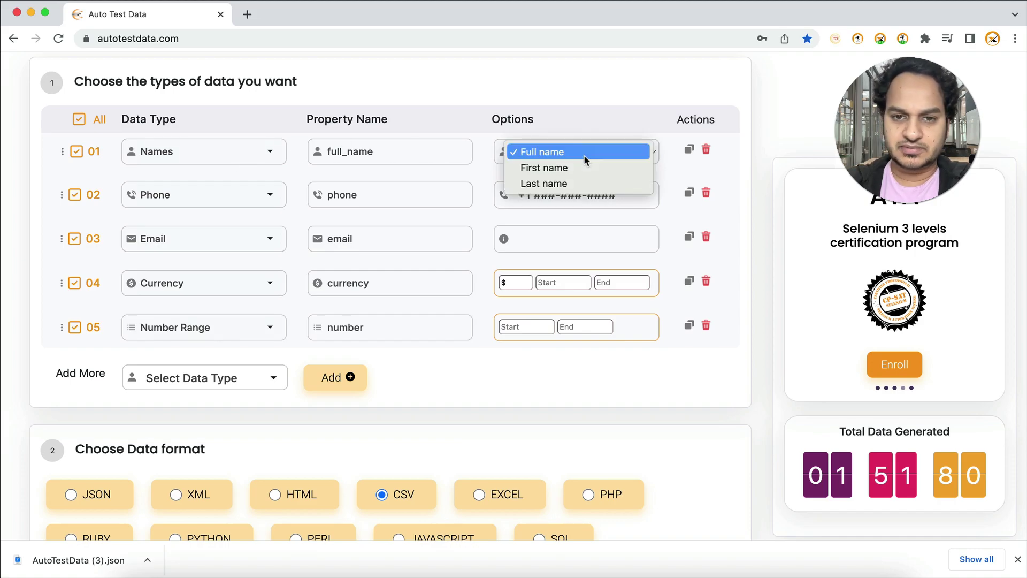
left_click(571, 168)
left_click(587, 153)
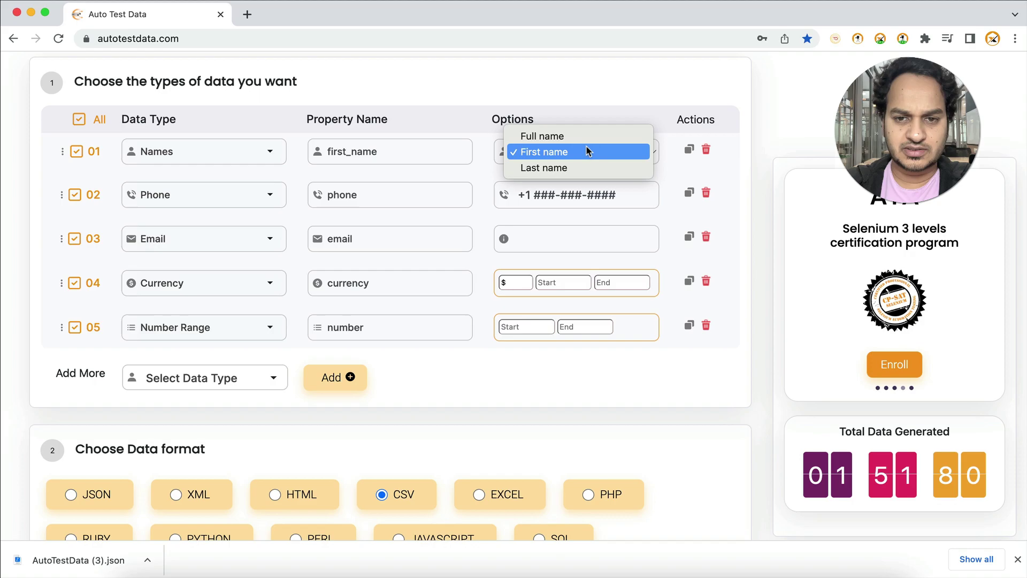
left_click(609, 115)
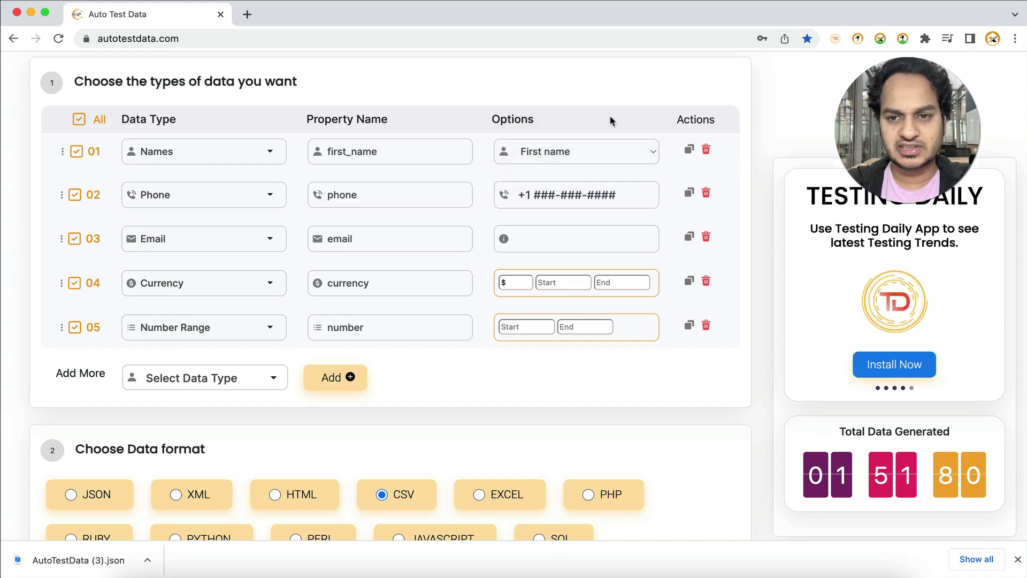
- Duplicate it into row 02 set to Last name and row 03 set to Full name
left_click(689, 149)
left_click(559, 196)
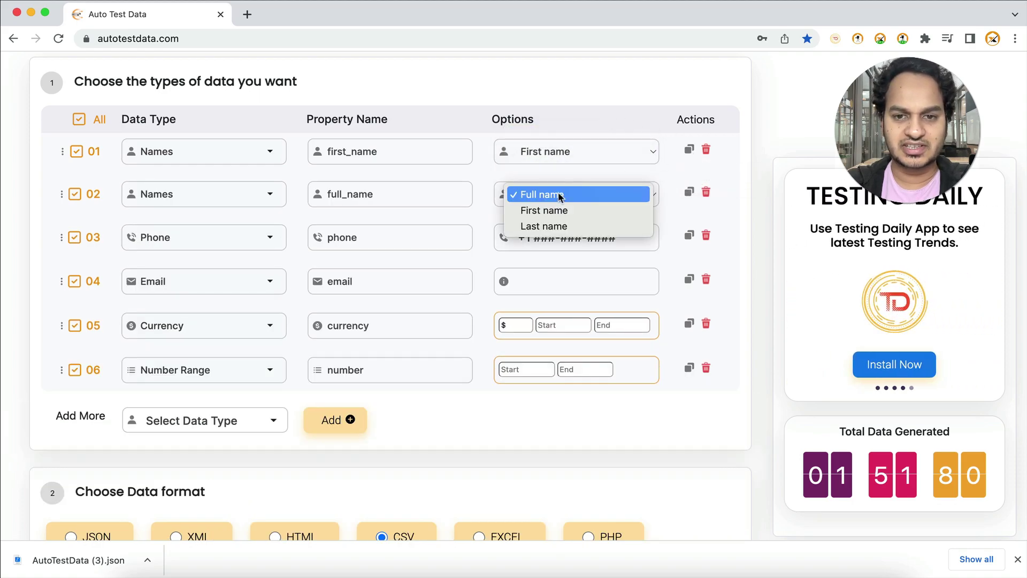
left_click(557, 226)
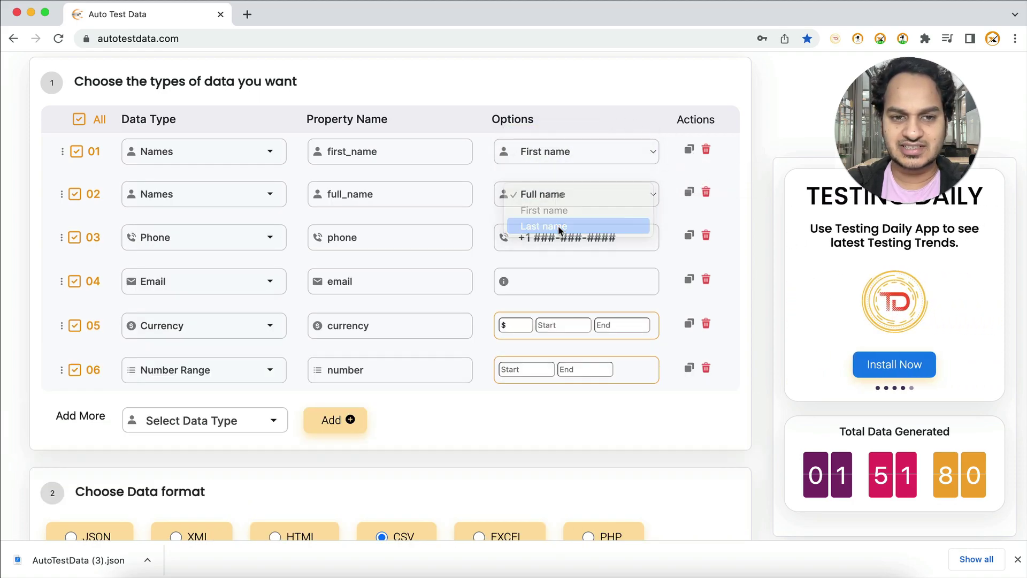
left_click(688, 194)
left_click(509, 242)
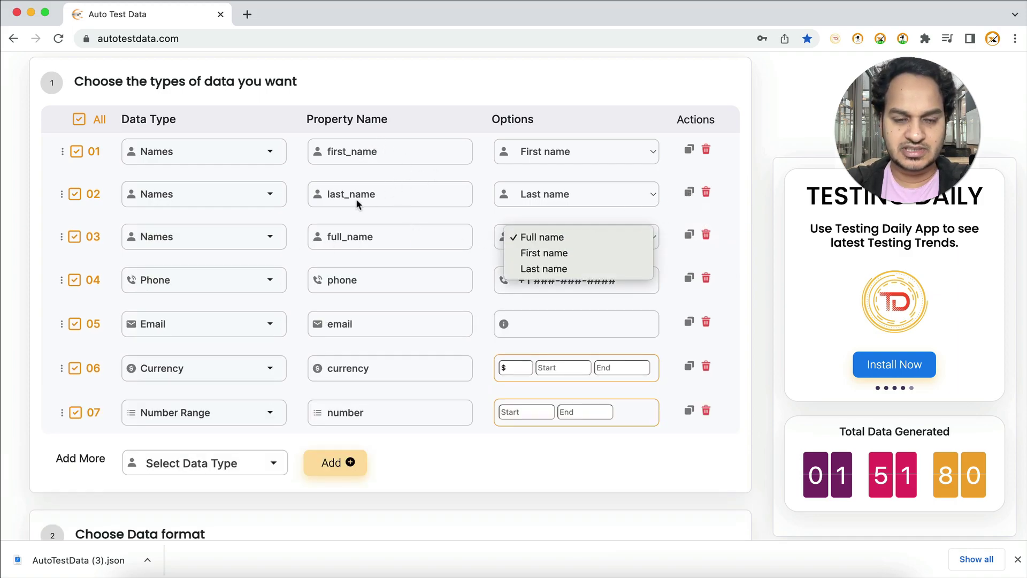
left_click(438, 255)
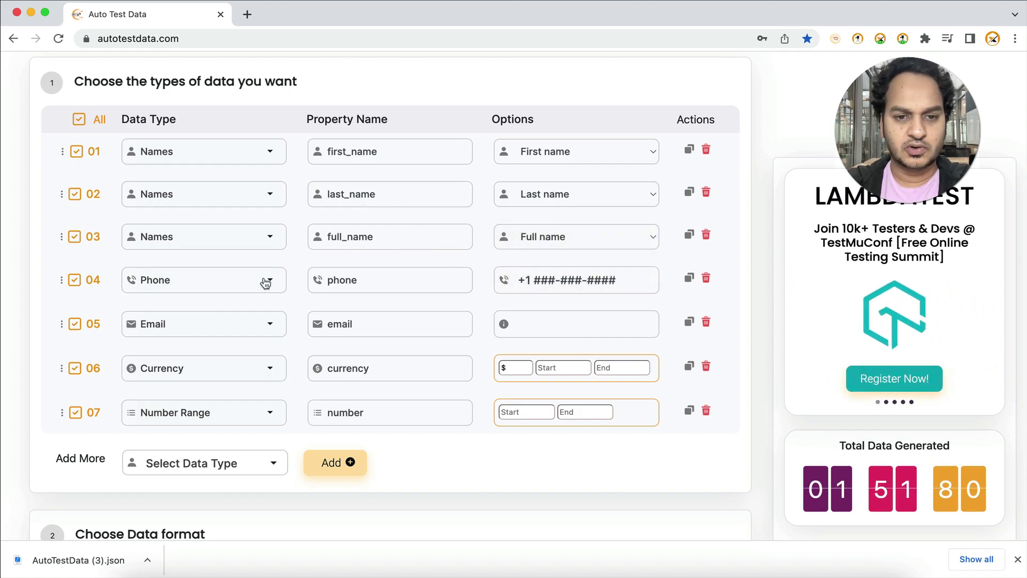
- Change row 04's phone format to +91 ##########
scroll(554, 278, "down", 2)
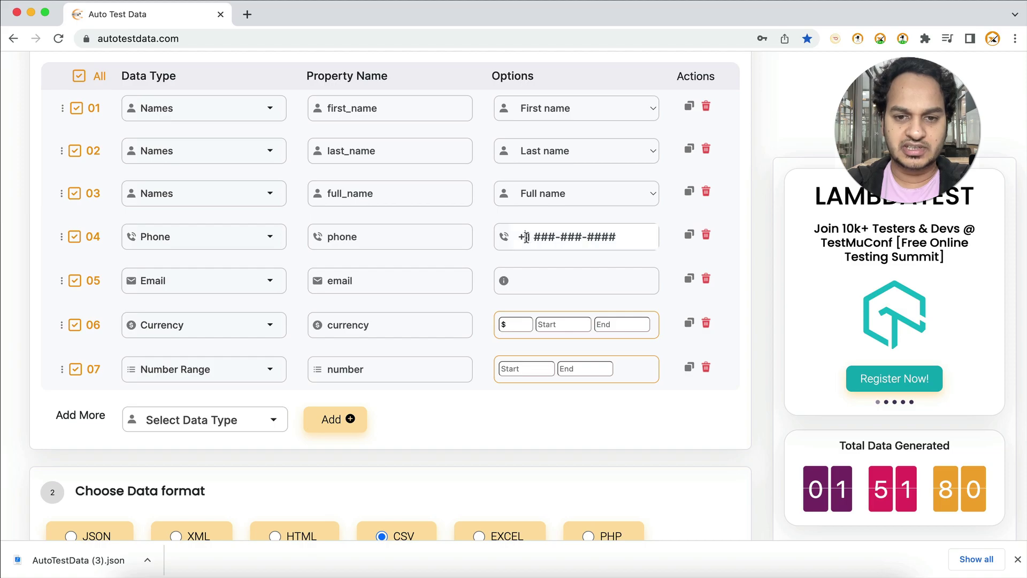
left_click(527, 240)
type("9")
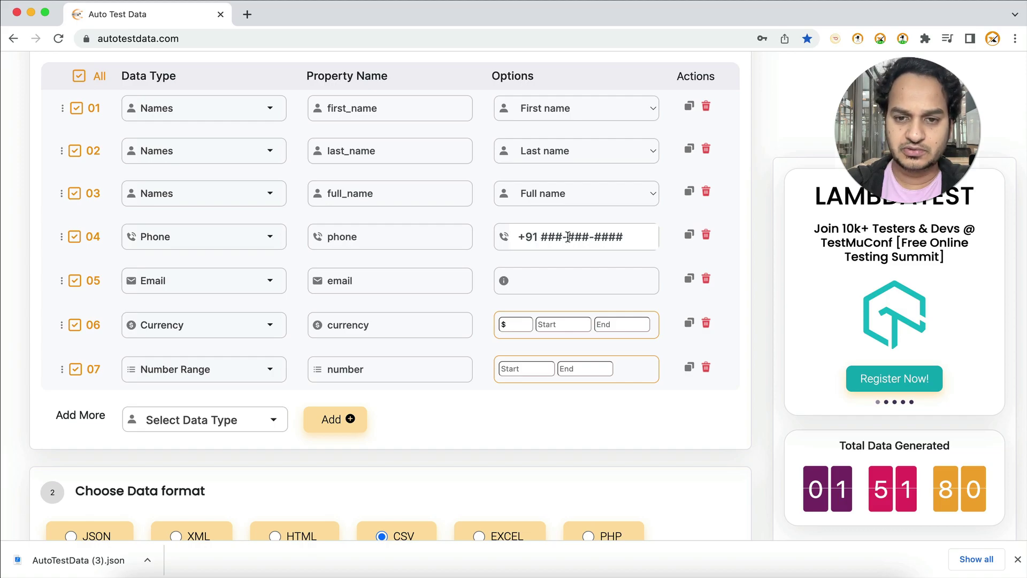
left_click(568, 237)
key("BackSpace")
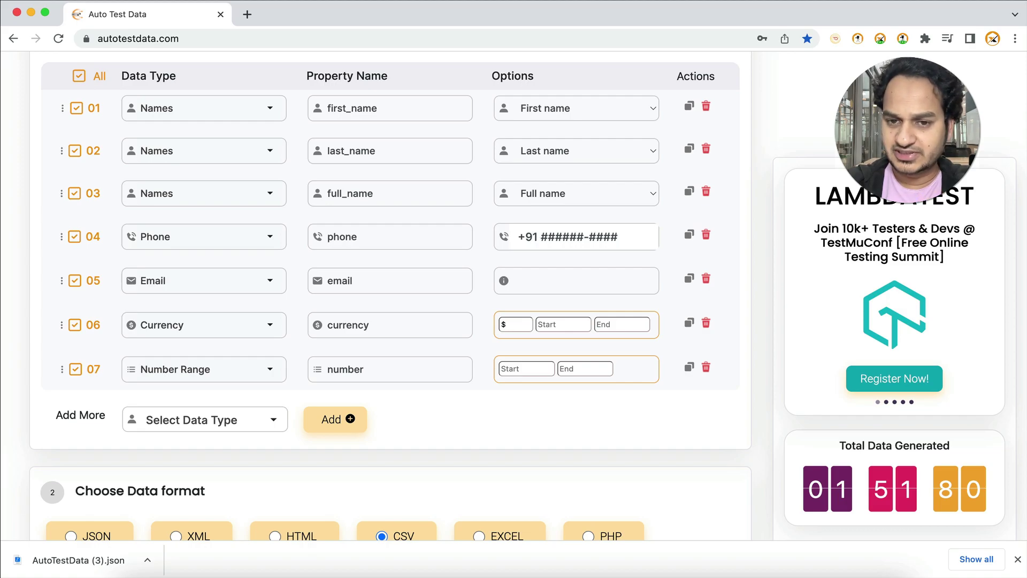
left_click(588, 237)
key("BackSpace")
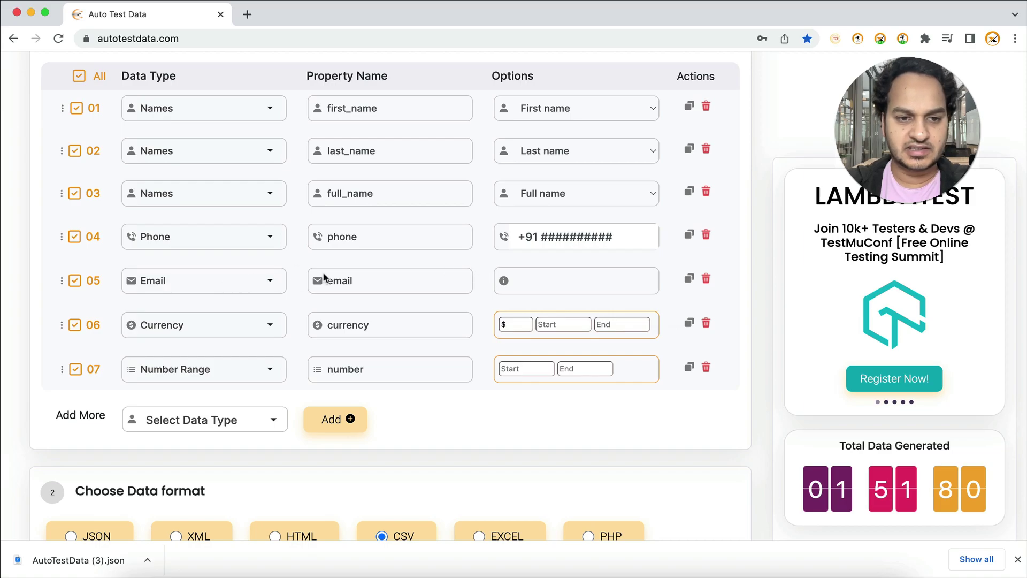
- Enter selectorshub.com as row 05's email domain
scroll(478, 291, "down", 3)
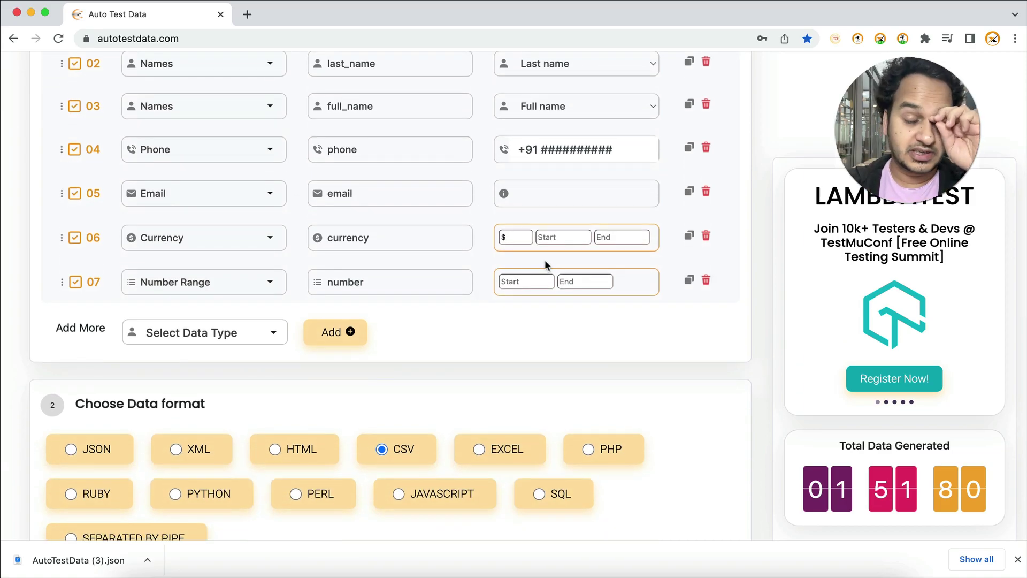
left_click(535, 189)
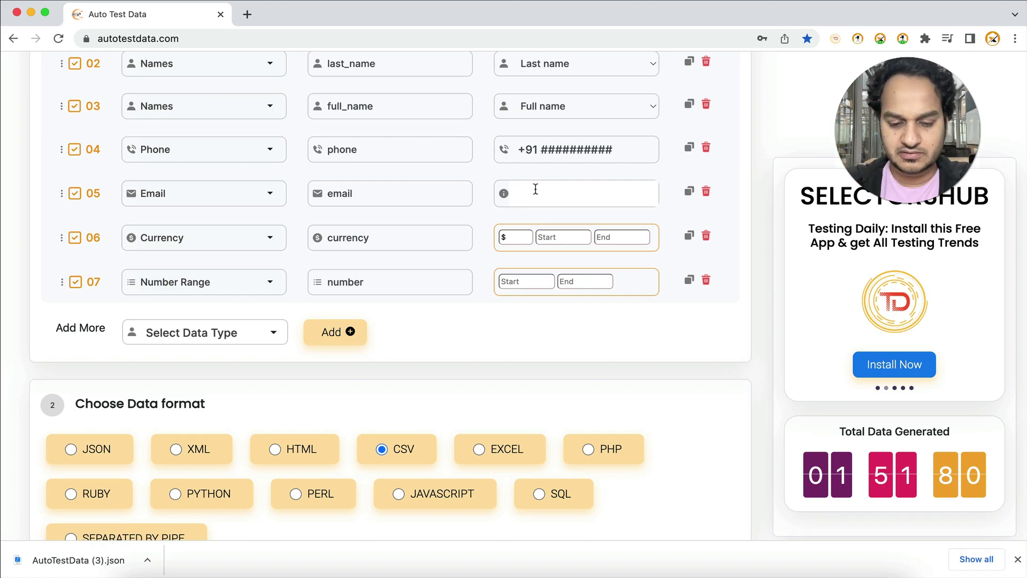
type("selec")
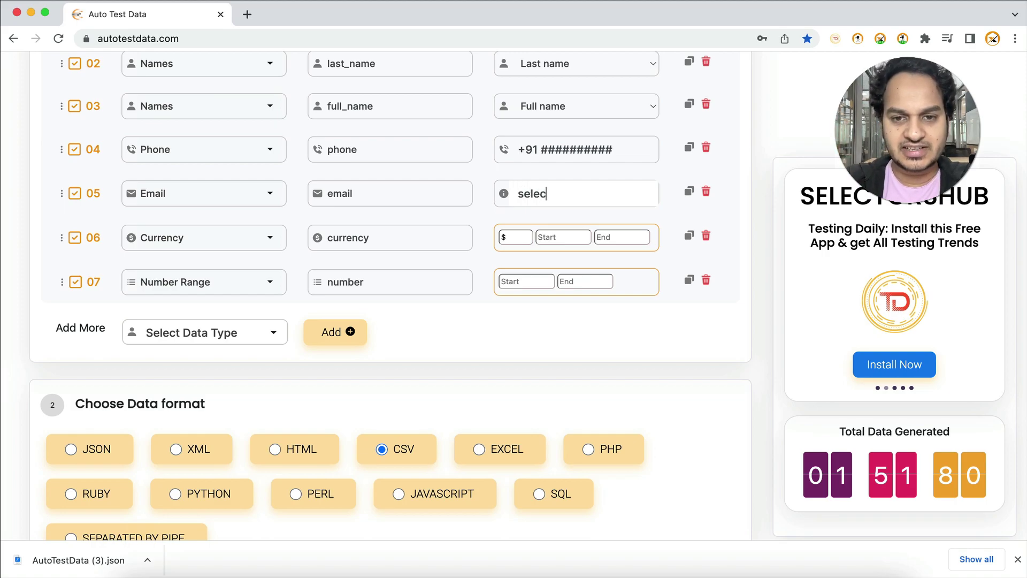
type("torshub.com")
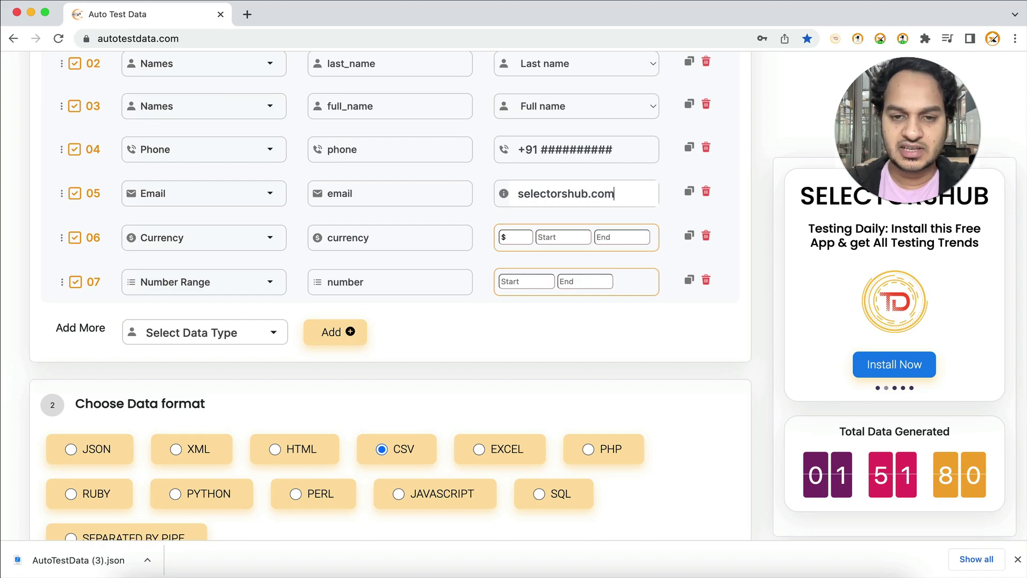
mouse_move(505, 196)
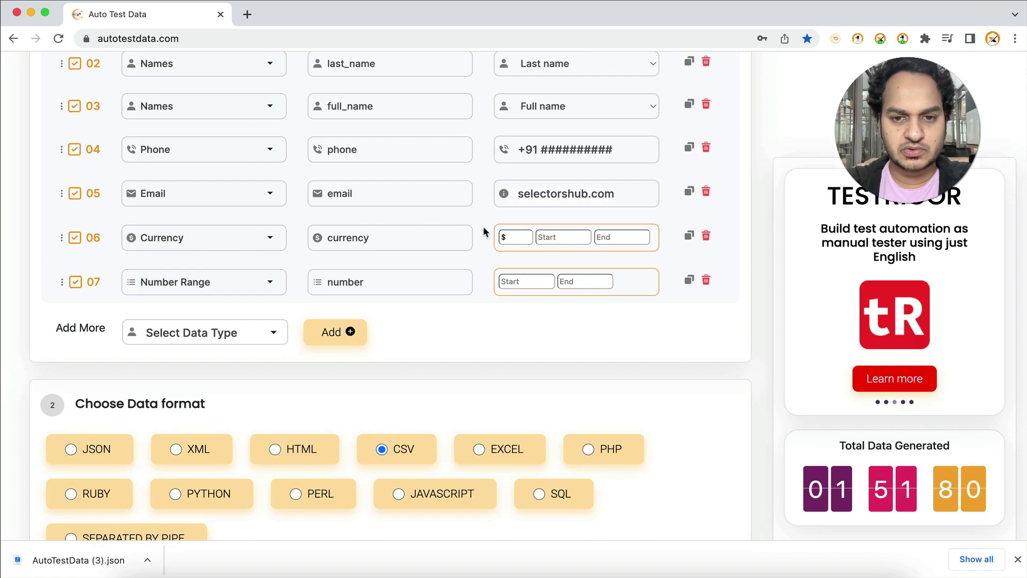
- Give row 06's currency a 100 to 900 range with the INR symbol
left_click(512, 236)
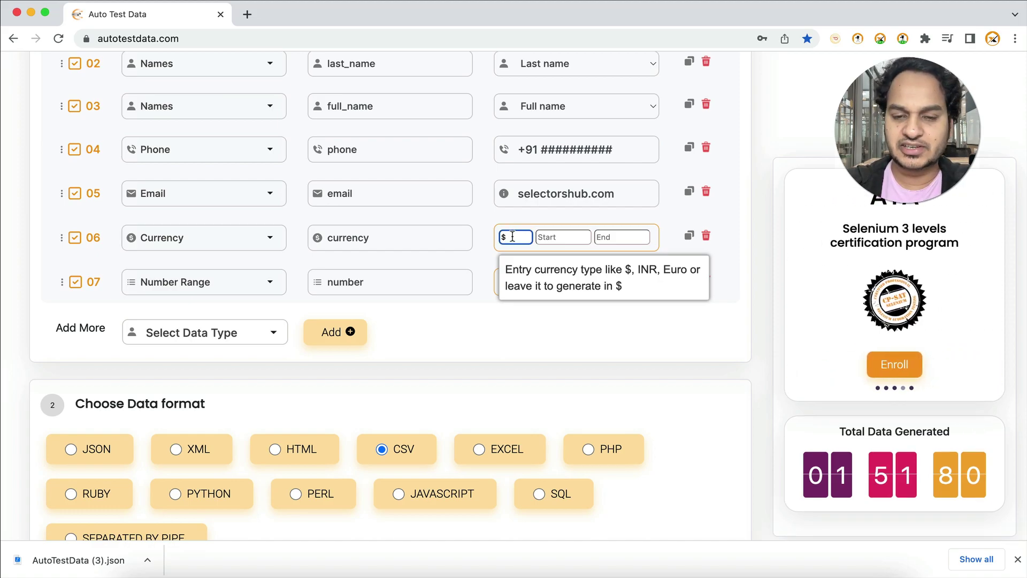
left_click(557, 238)
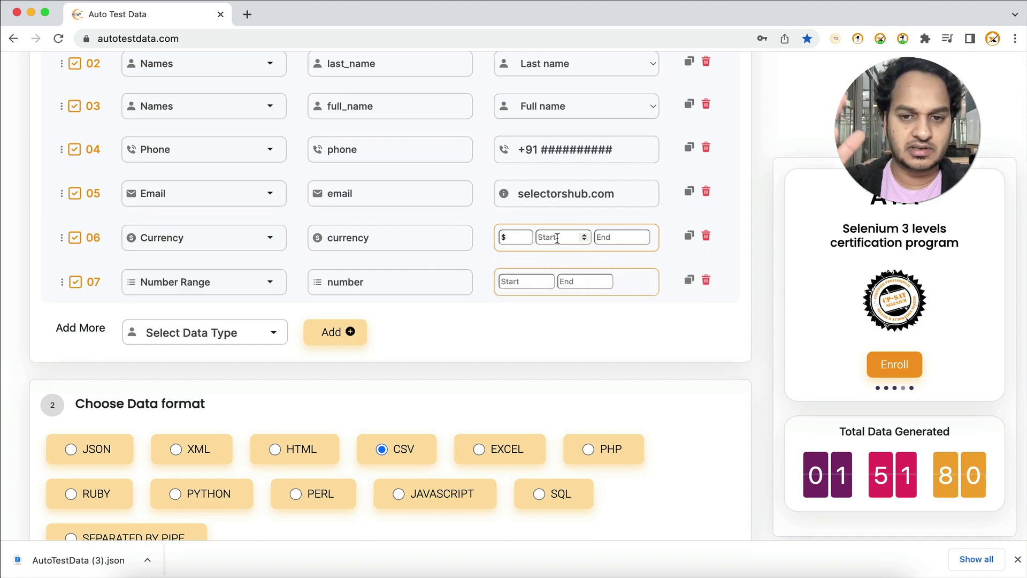
type("100")
key("Tab")
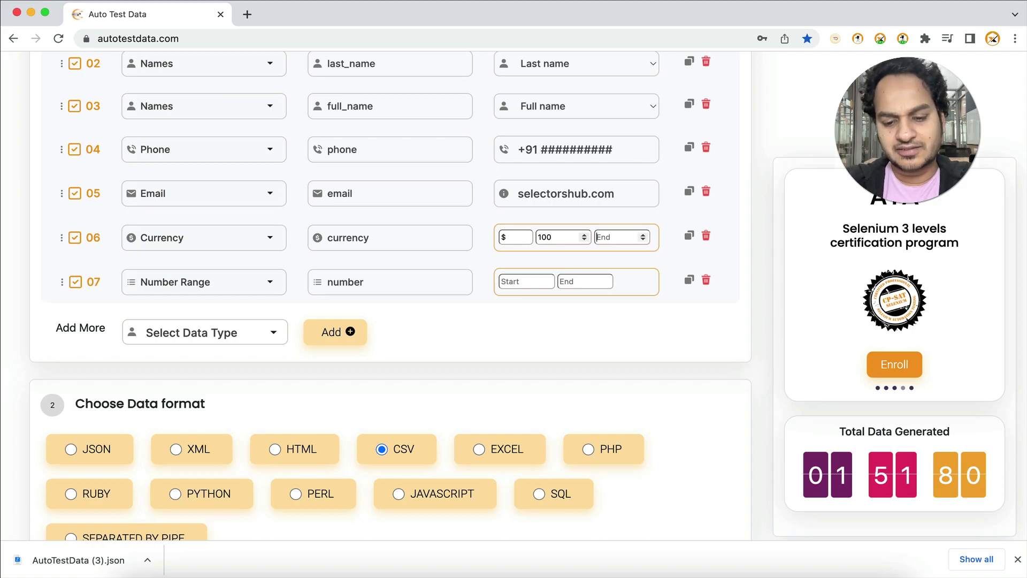
type("900")
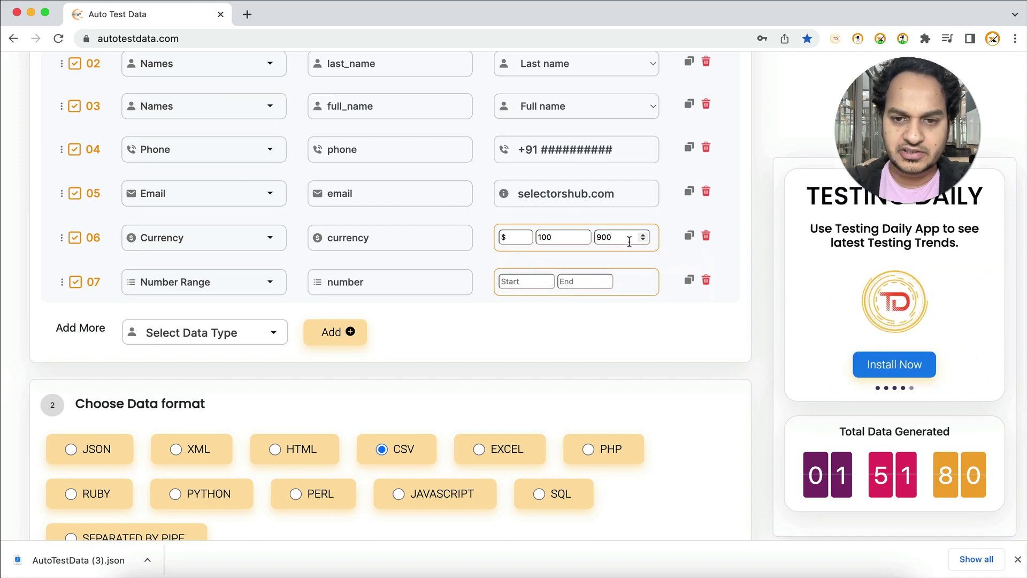
left_click(508, 237)
type("INR")
left_click(649, 335)
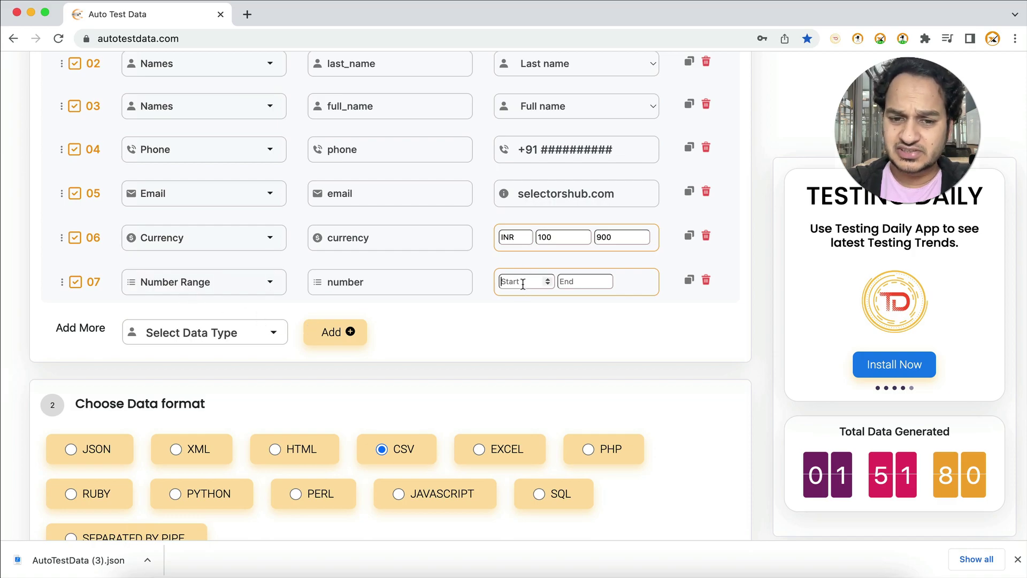
- Set row 07's Number Range start to 10
type("100")
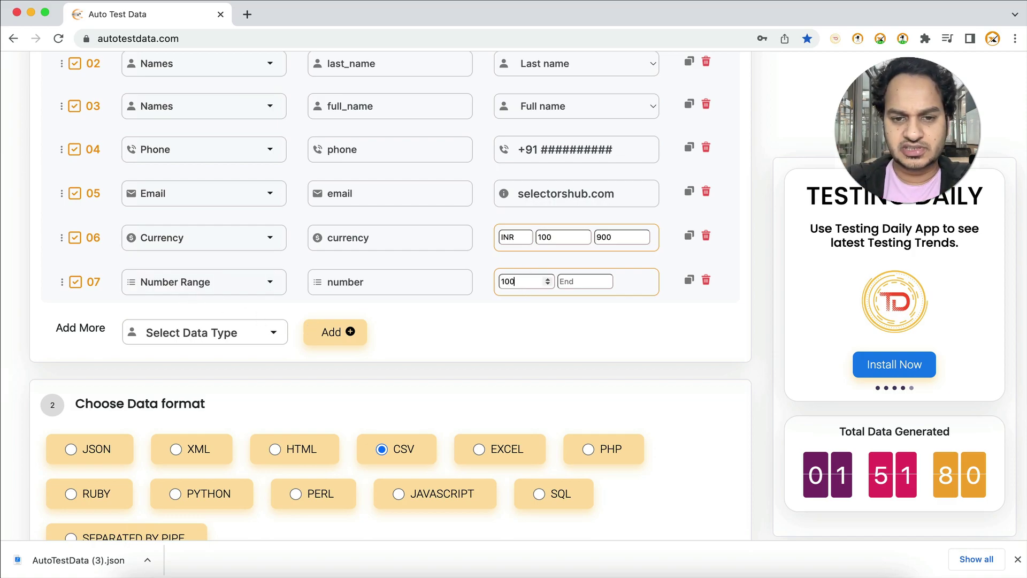
key("BackSpace")
key("Tab")
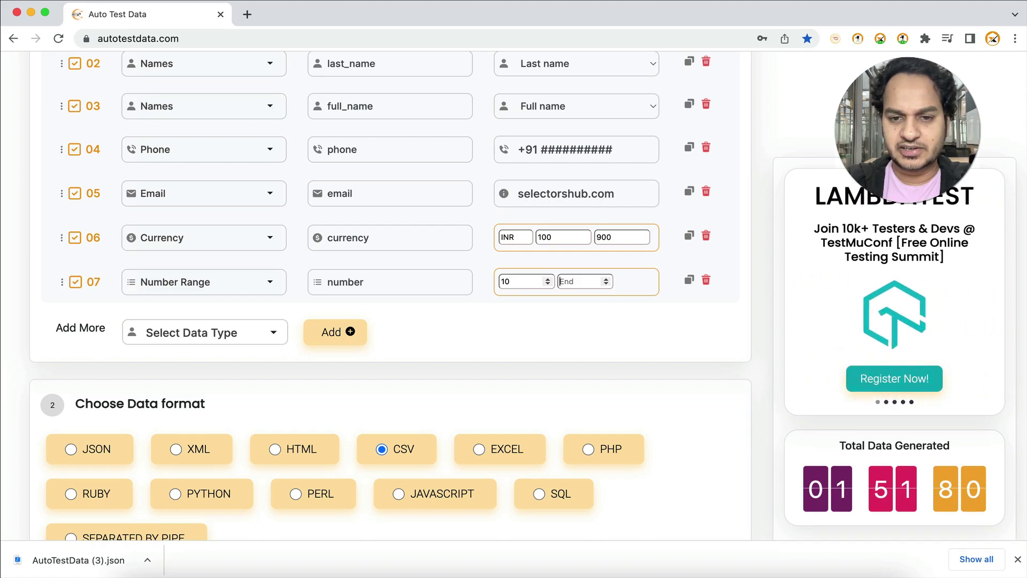
- Enter 500 as the number range end and add a new Email row
type("500")
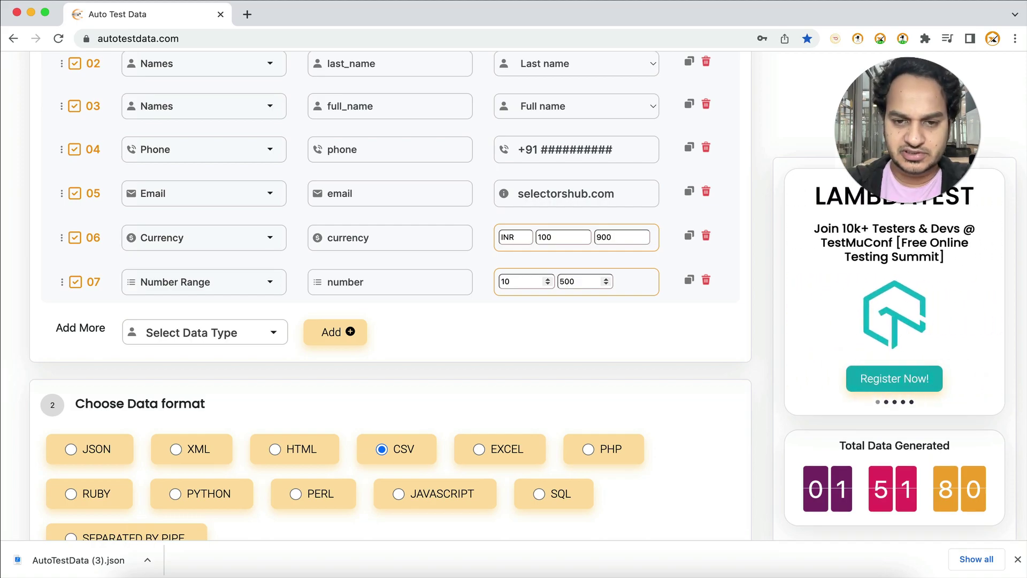
scroll(444, 310, "down", 3)
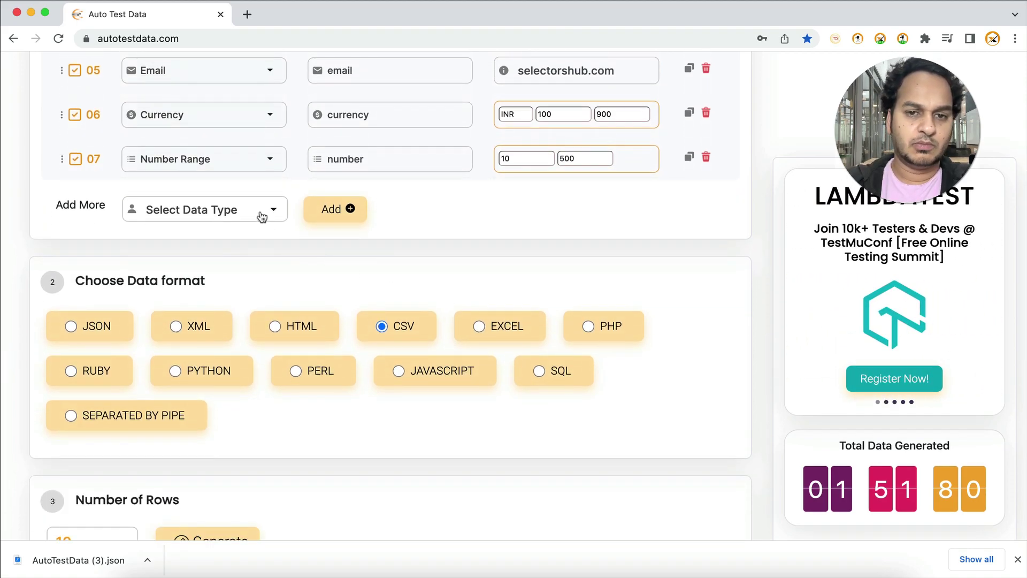
left_click(262, 216)
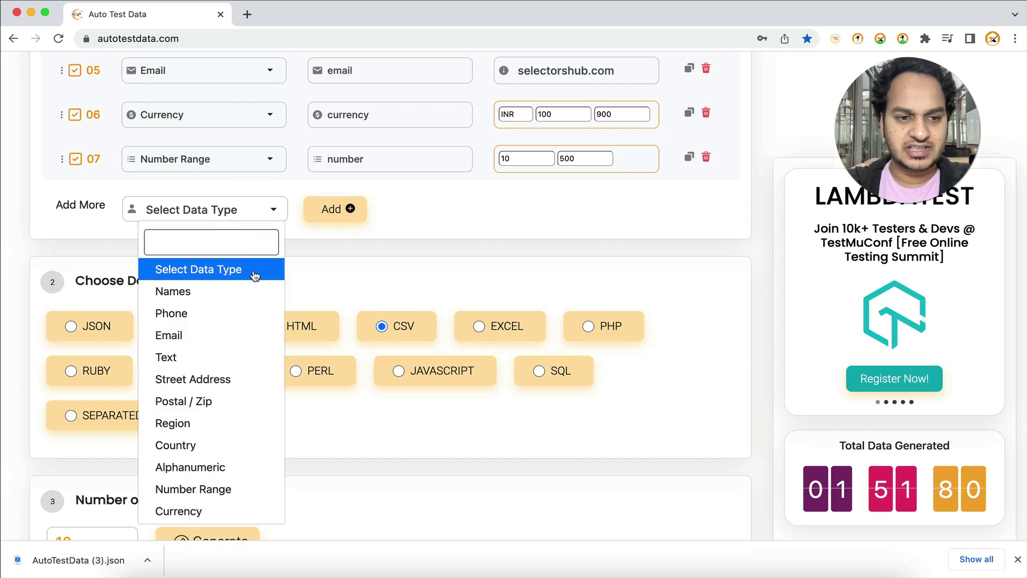
left_click(246, 335)
left_click(346, 207)
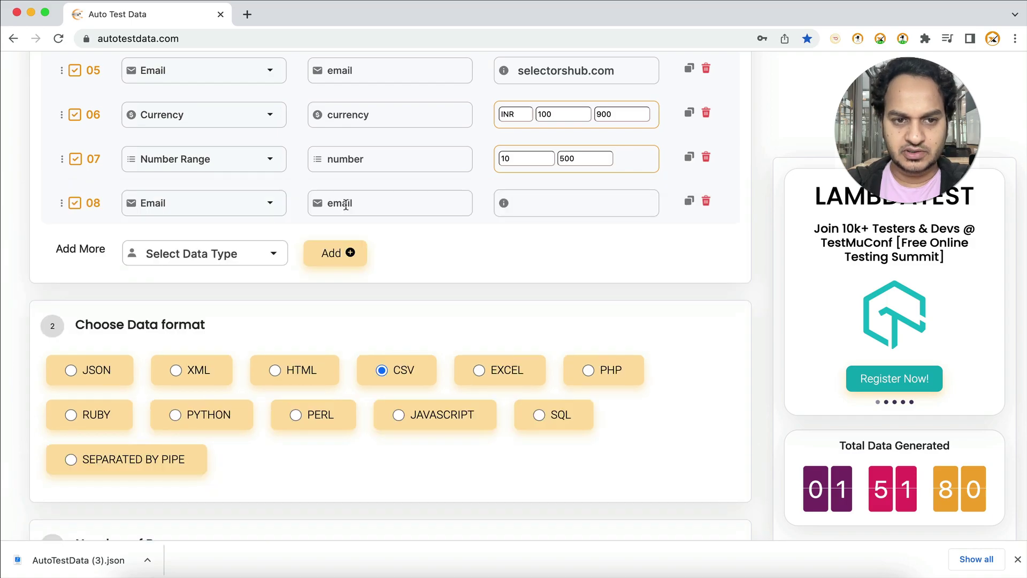
- Rename row 05 to official email and row 08 to personal email with domain gmail.com
scroll(324, 162, "up", 2)
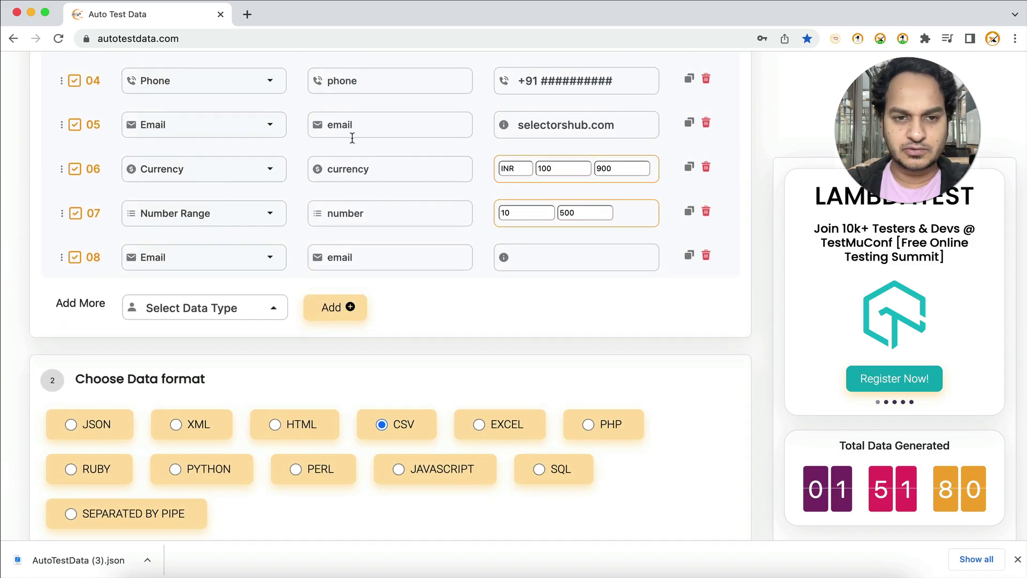
scroll(357, 148, "up", 6)
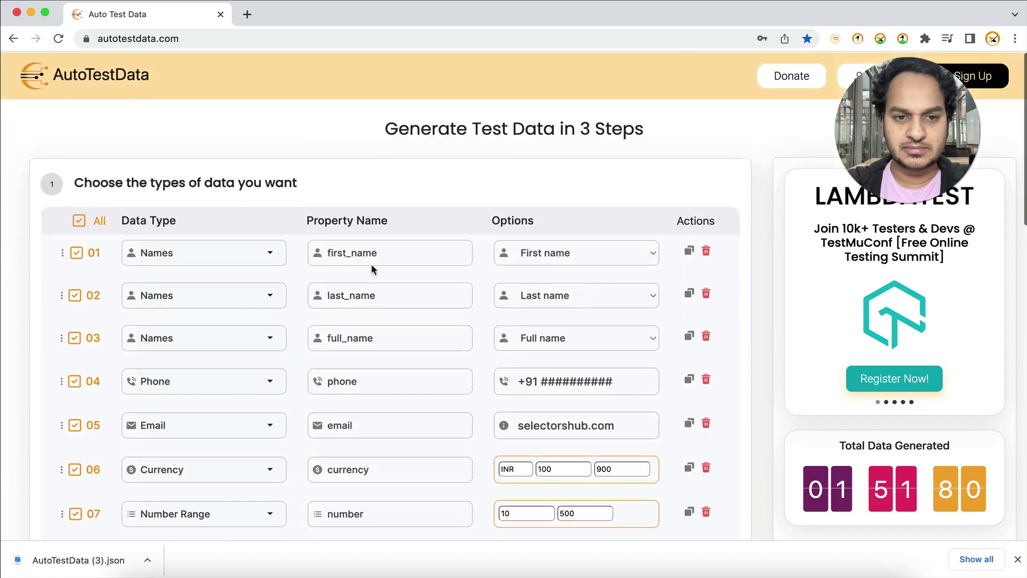
scroll(372, 289, "down", 3)
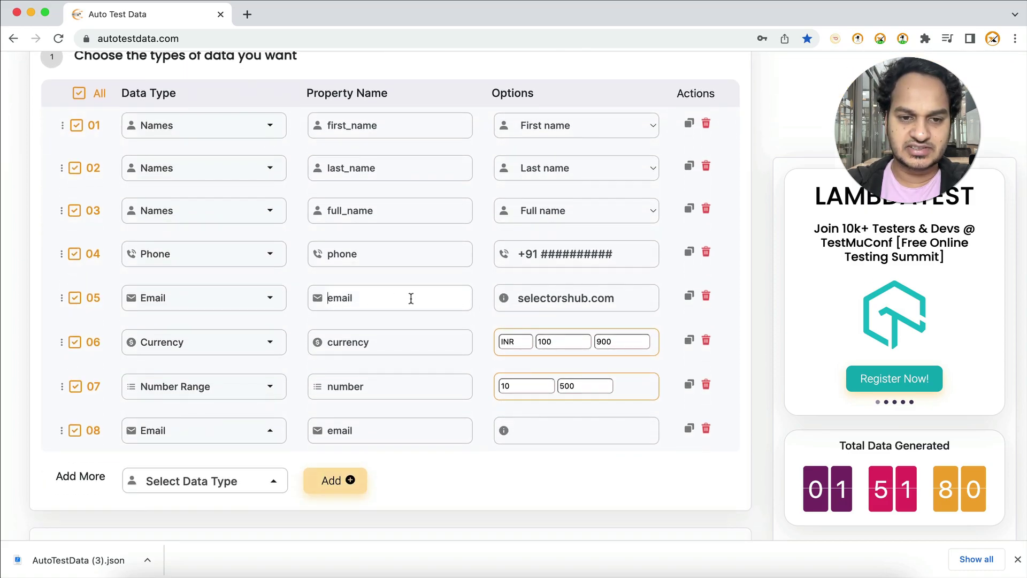
type("official")
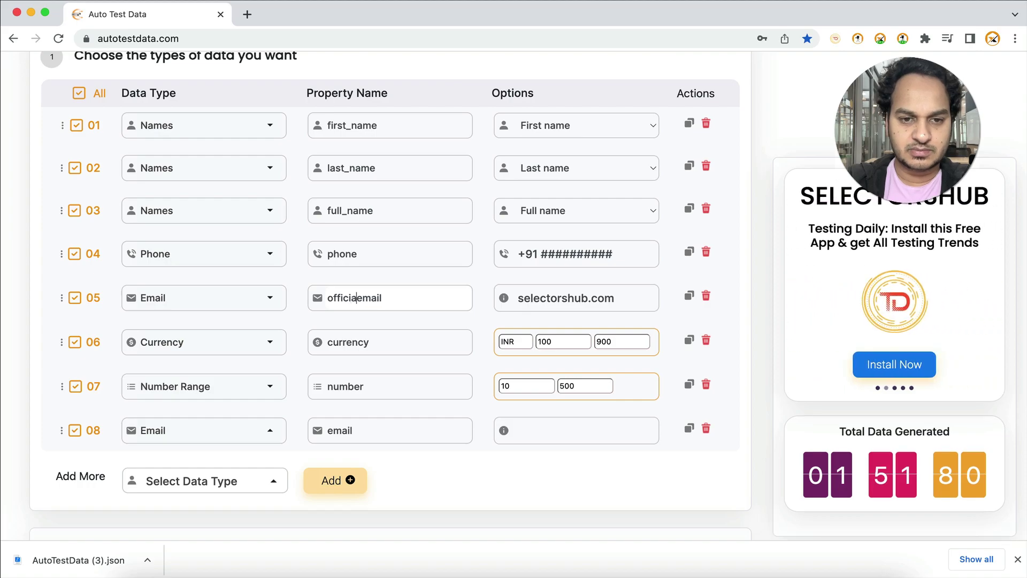
left_click(328, 431)
type("perosna")
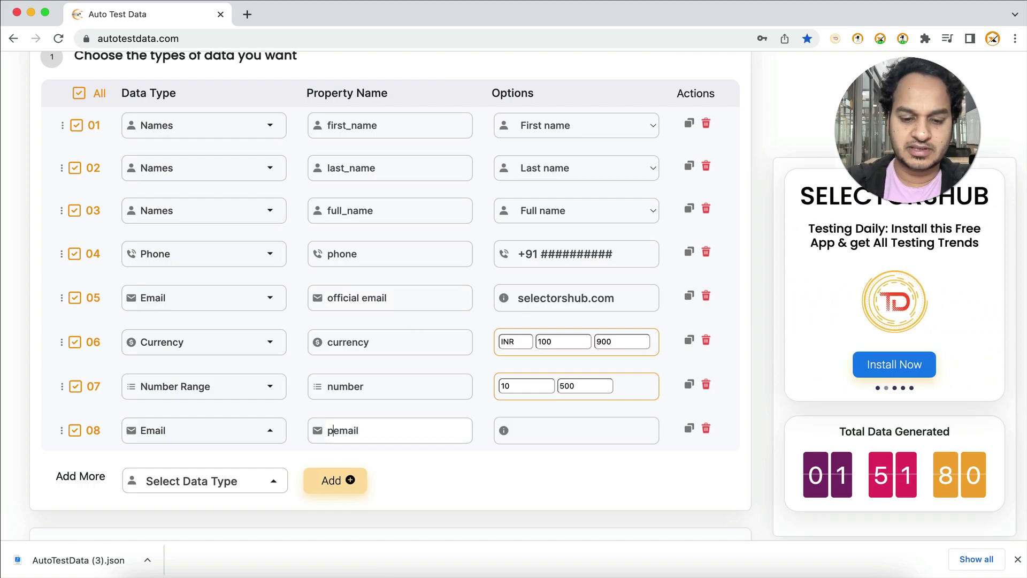
key("BackSpace")
key("BackSpace")
key("BackSpace")
key("BackSpace")
type("sonal")
key("BackSpace")
key("BackSpace")
key("BackSpace")
type("nal ")
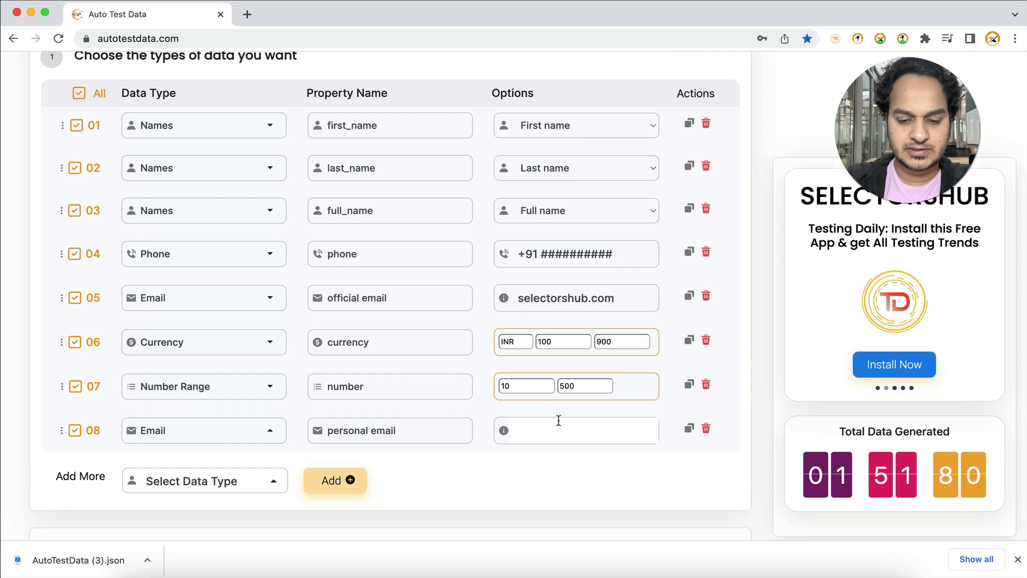
type("gmail.com")
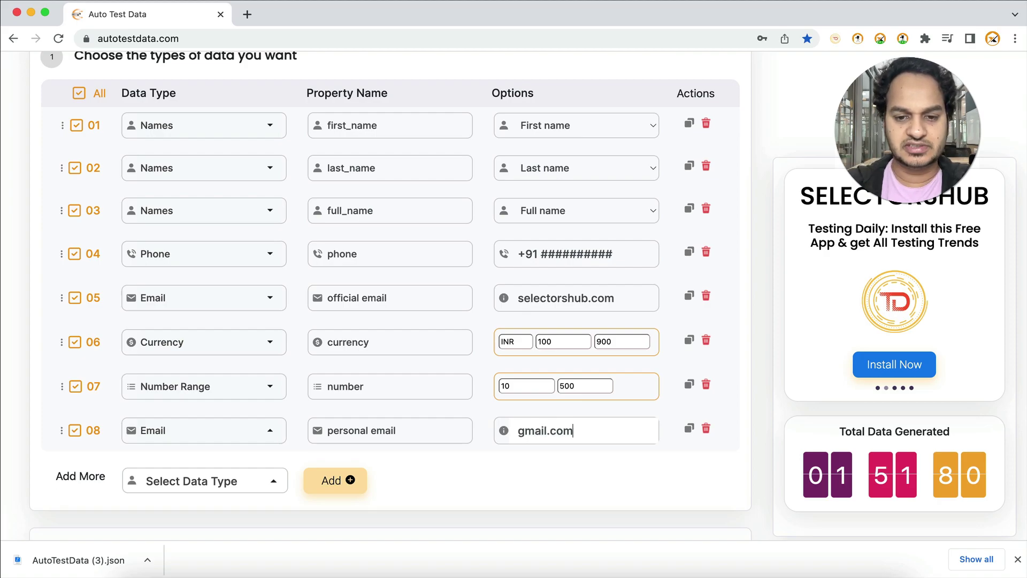
scroll(271, 344, "down", 4)
- Add an Alphanumeric row named password with length 10
left_click(246, 300)
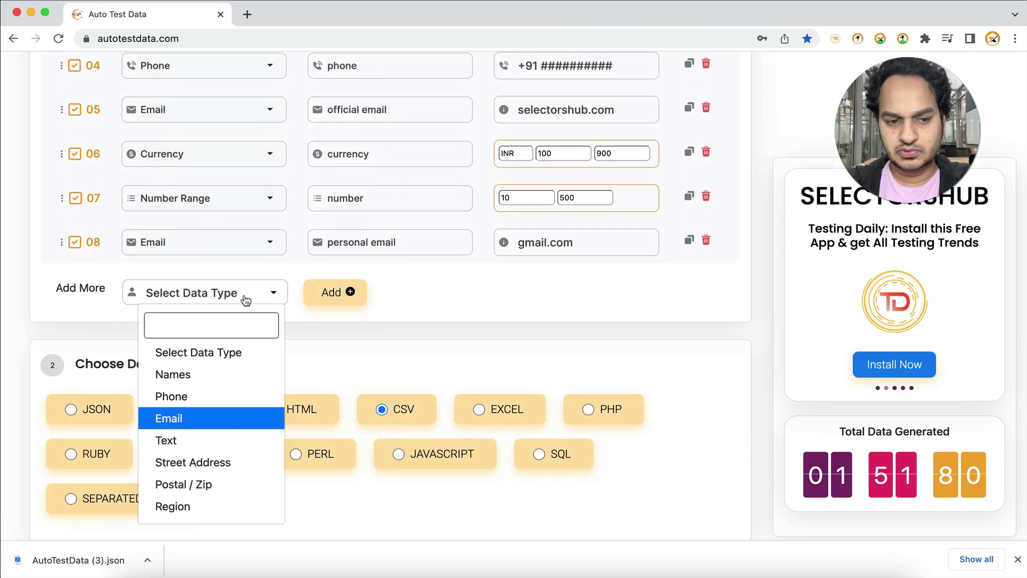
scroll(237, 404, "down", 1)
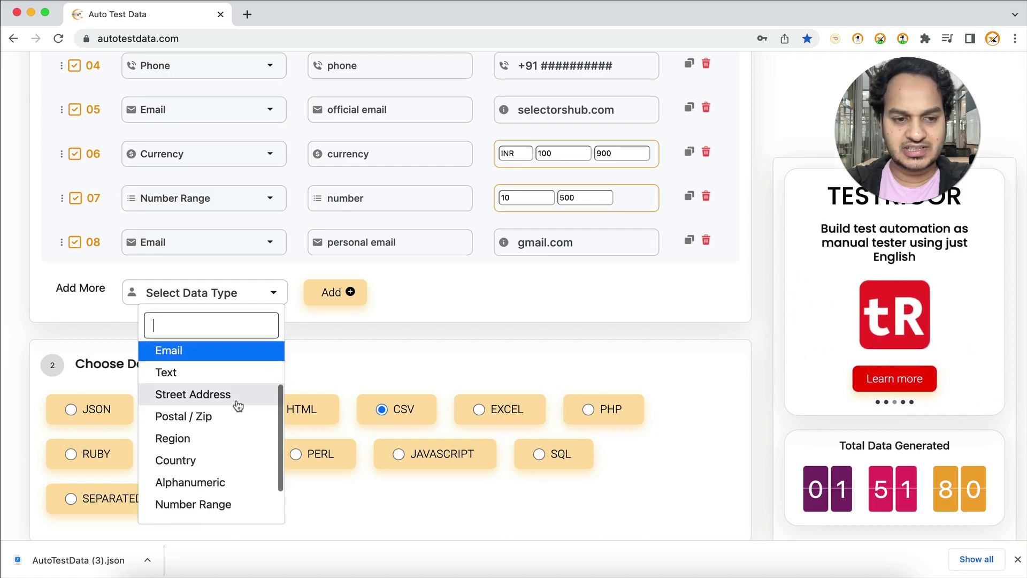
left_click(198, 376)
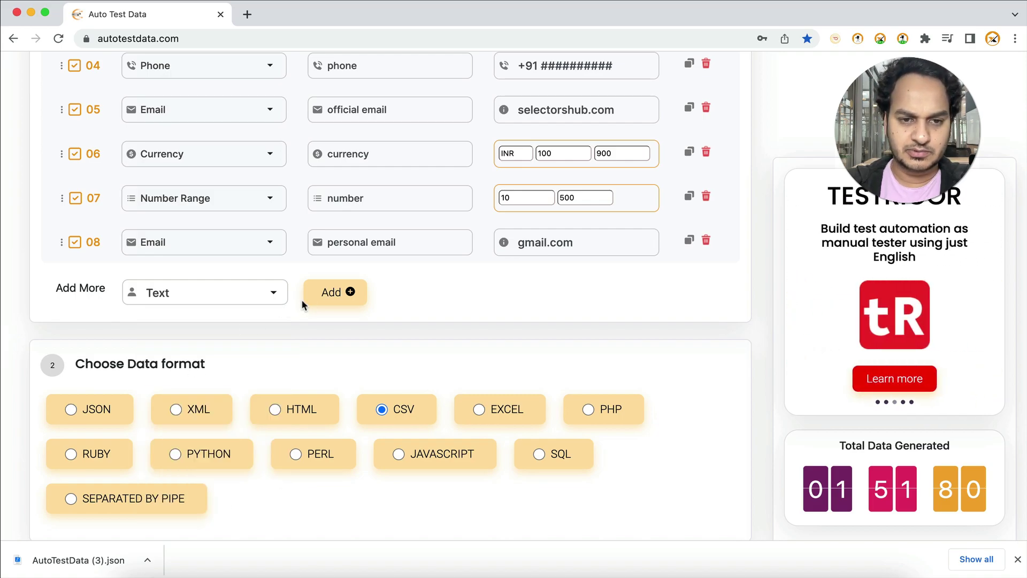
left_click(273, 292)
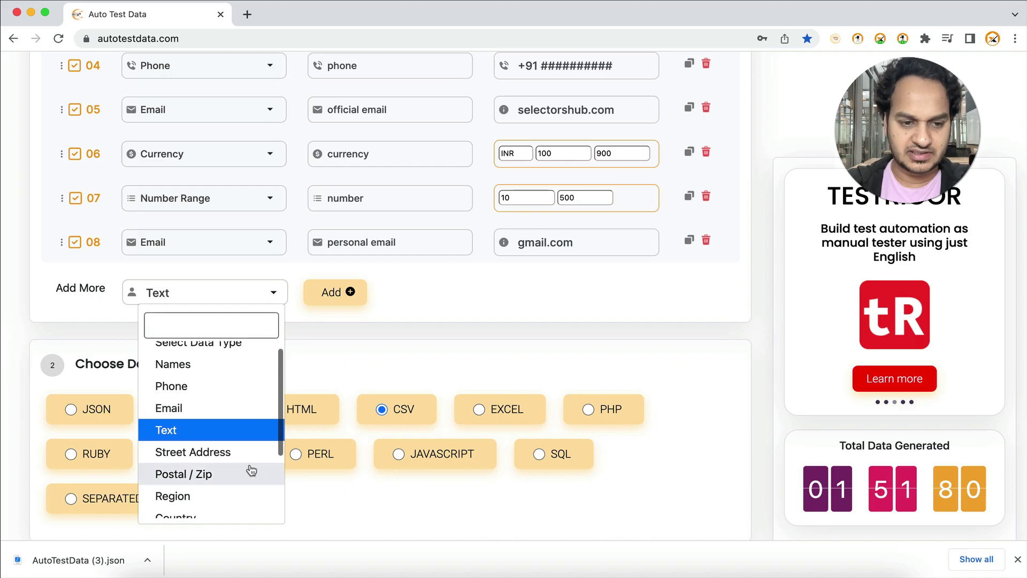
scroll(250, 470, "down", 3)
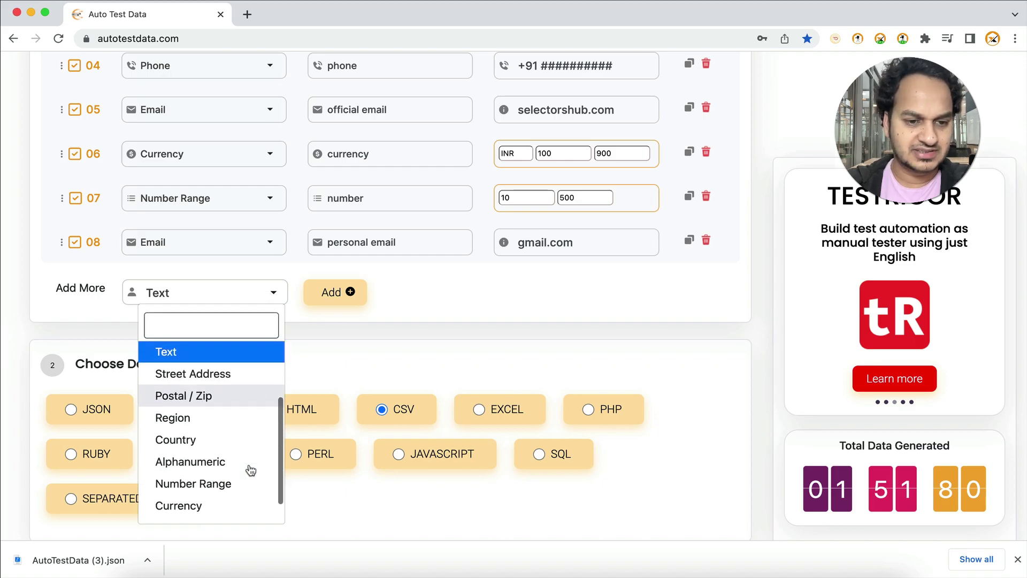
left_click(220, 464)
left_click(349, 294)
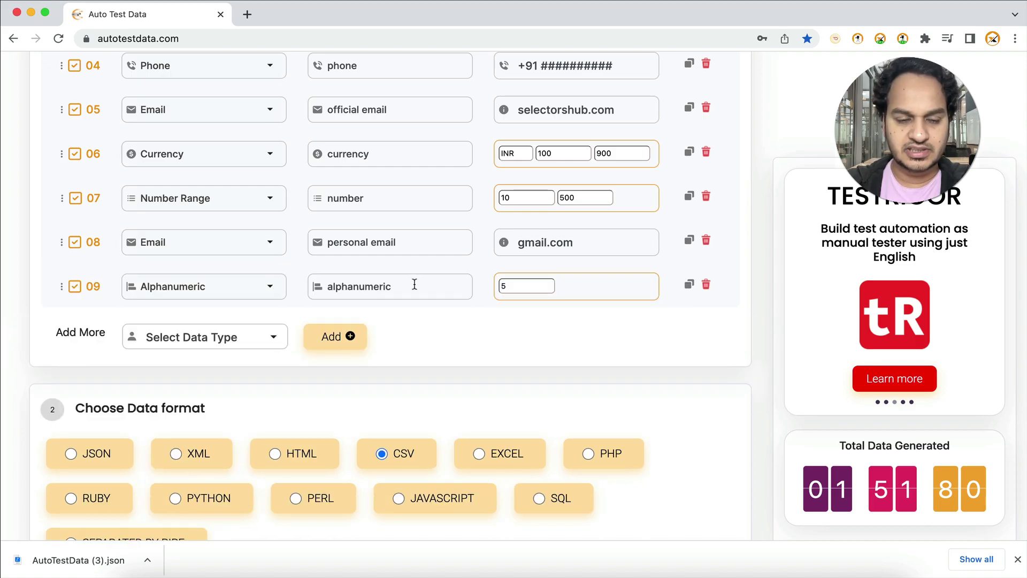
double_click(415, 284)
type("pass")
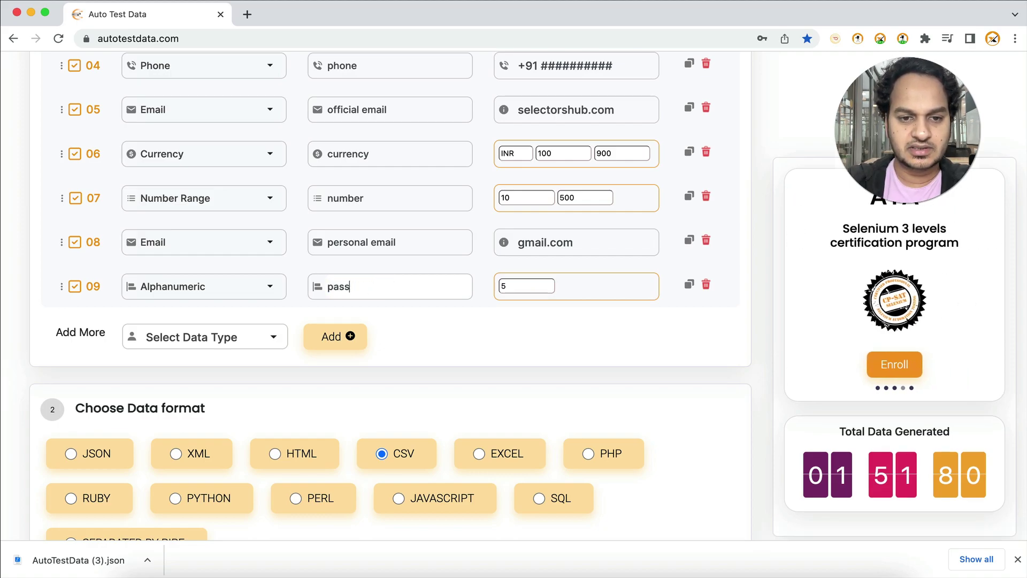
type("owrdd")
key("BackSpace")
type("10")
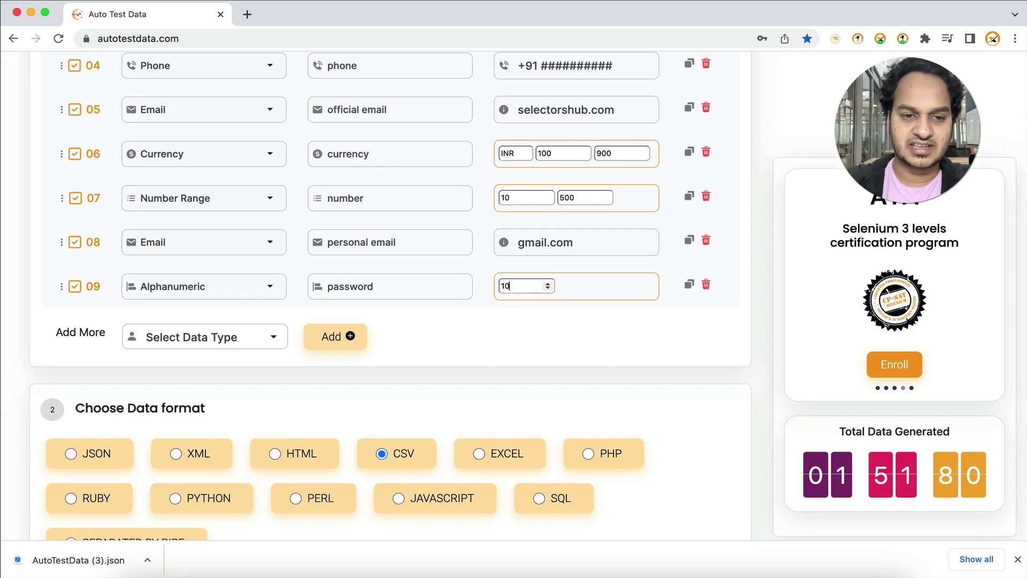
- Add a Postal / Zip row limited to India
left_click(272, 338)
scroll(218, 367, "down", 4)
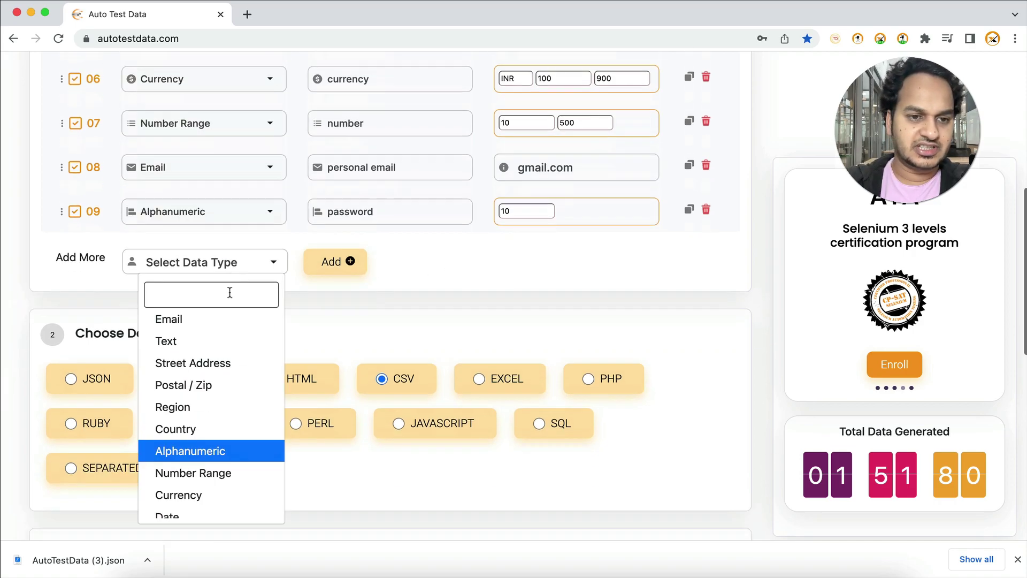
left_click(220, 377)
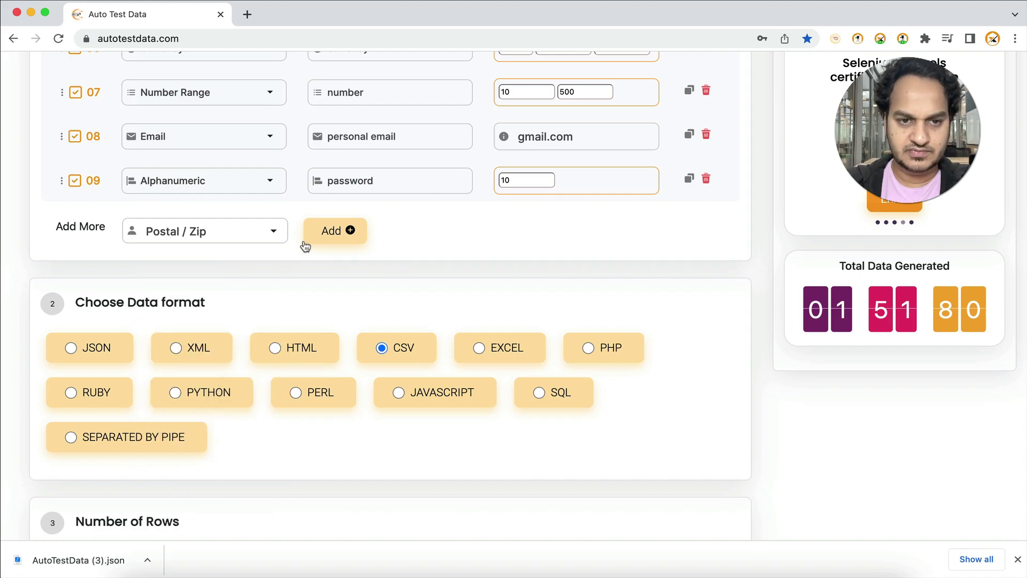
left_click(327, 235)
left_click(583, 225)
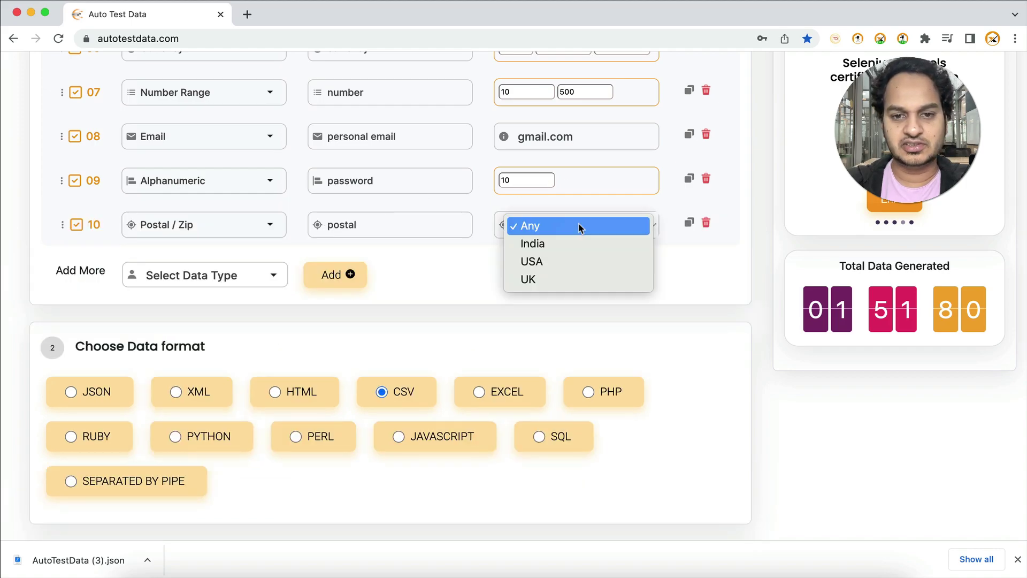
left_click(561, 247)
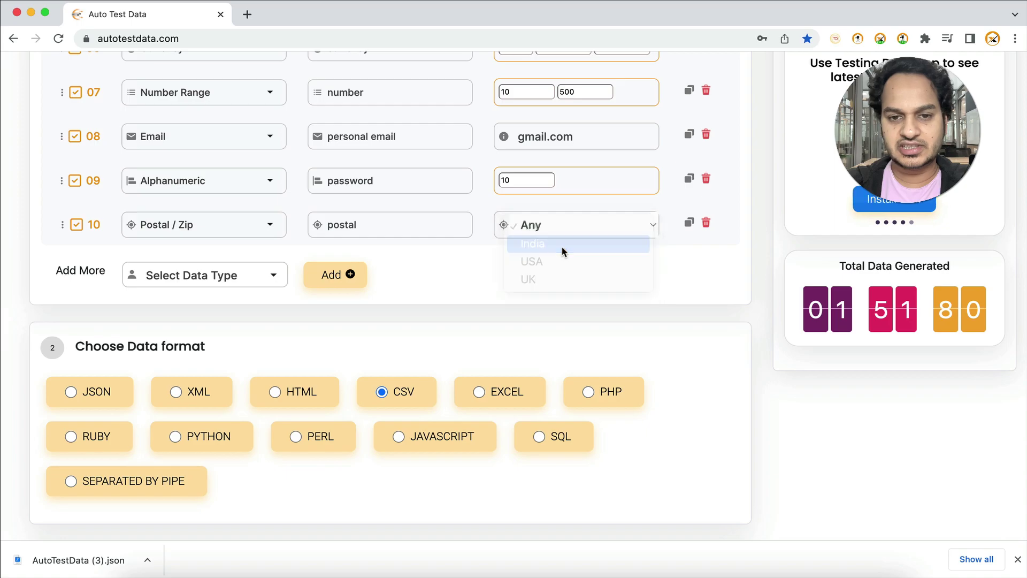
- Add a Country row as the eleventh field
left_click(251, 276)
scroll(240, 452, "down", 2)
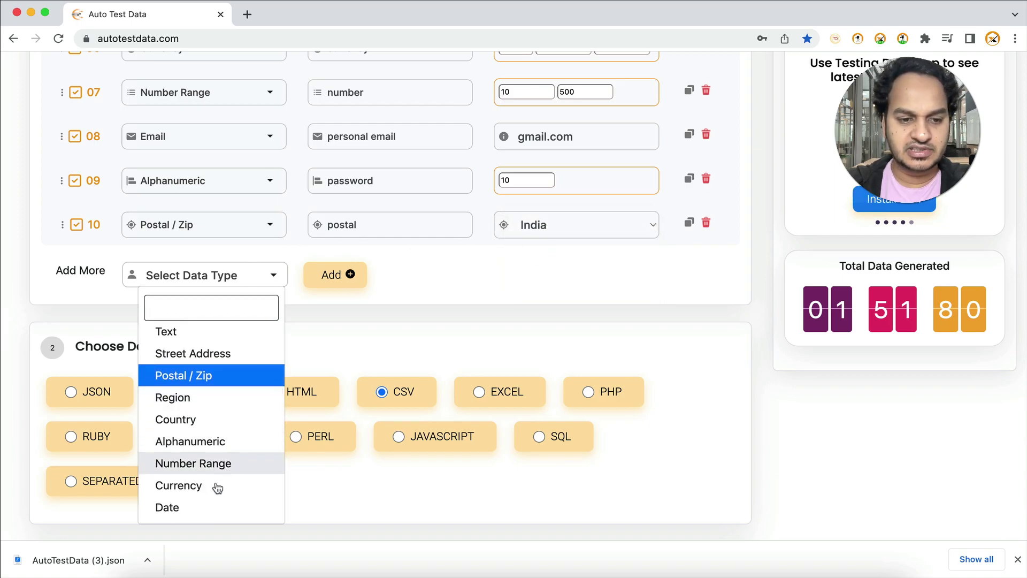
left_click(198, 419)
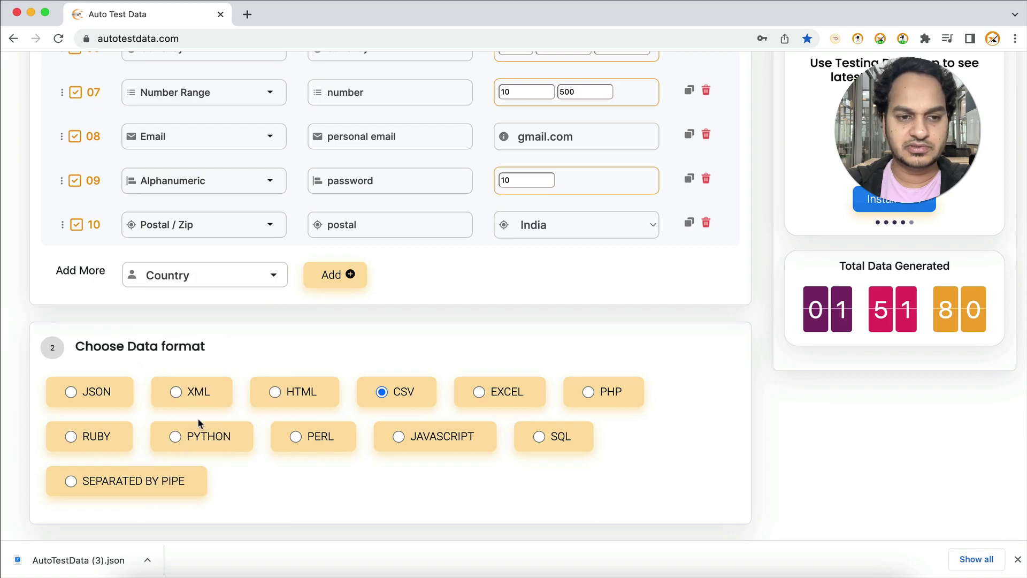
left_click(330, 280)
scroll(447, 307, "down", 5)
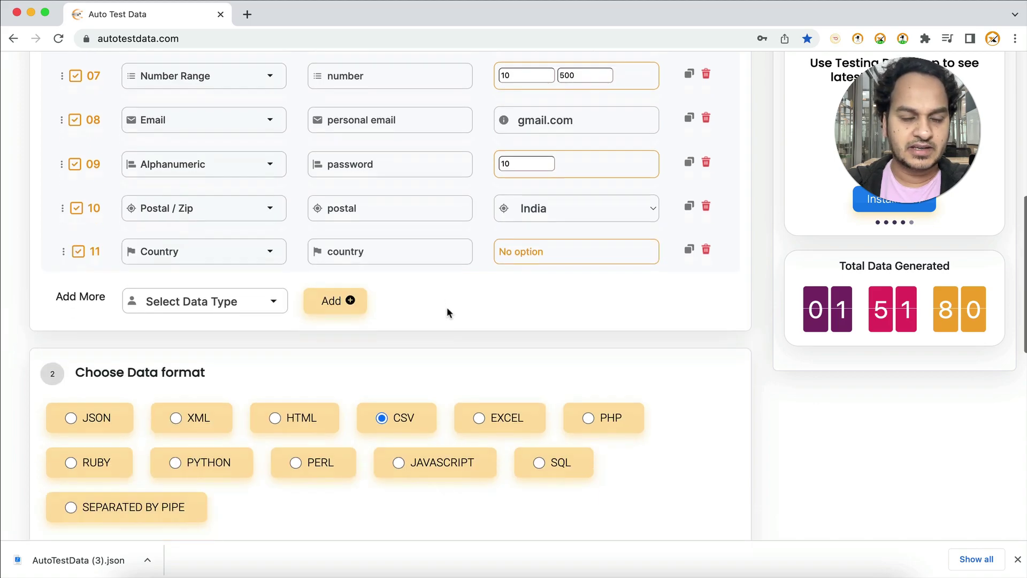
scroll(447, 309, "down", 1)
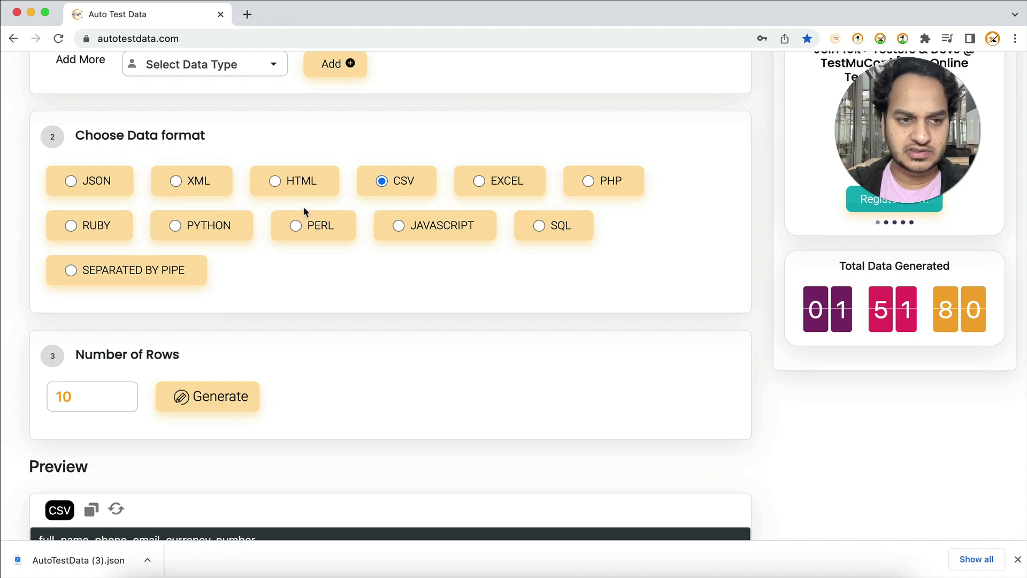
- Choose EXCEL format, generate, and review the eleven-column preview
left_click(483, 182)
scroll(350, 338, "down", 5)
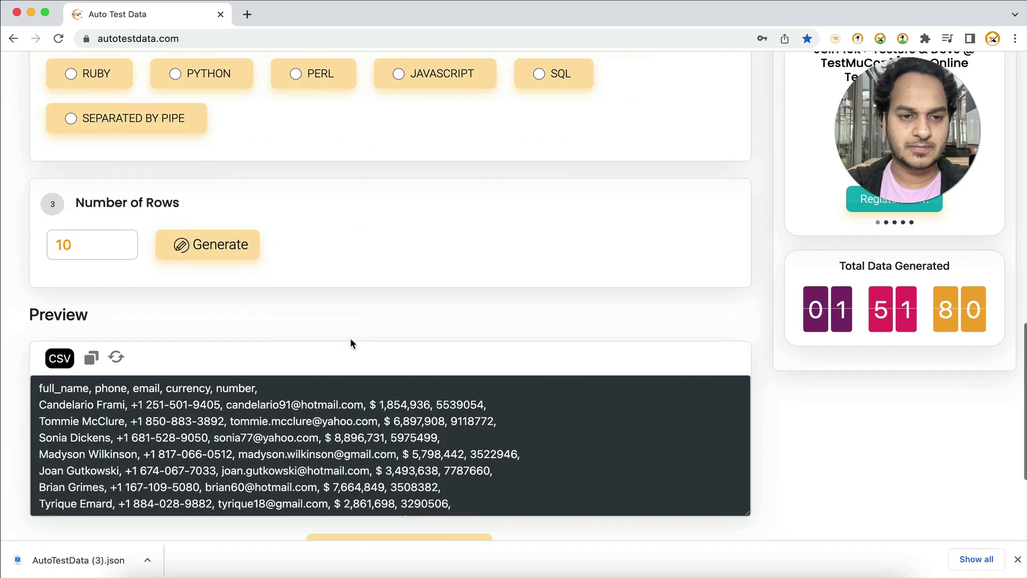
left_click(215, 248)
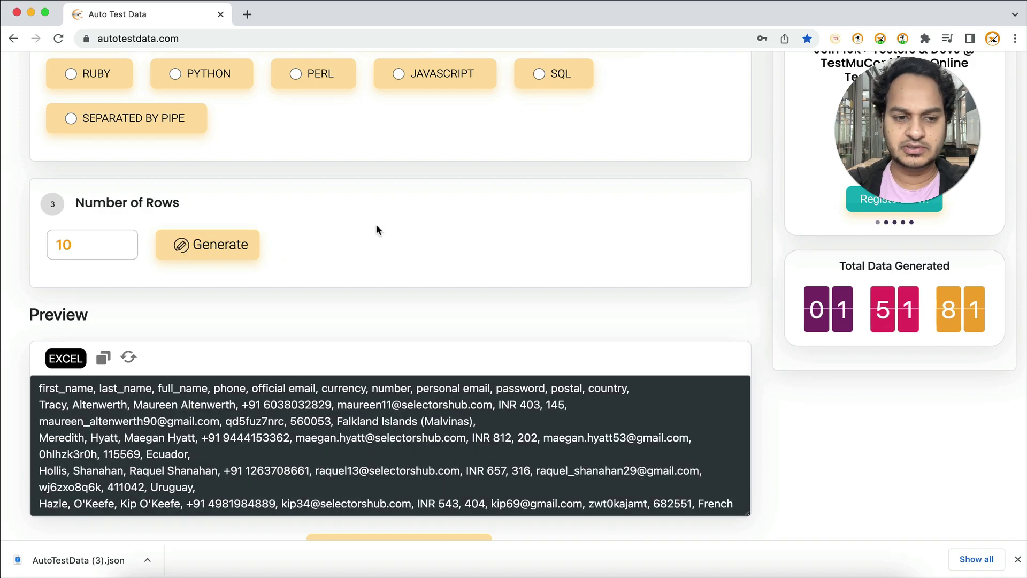
scroll(404, 432, "down", 1)
scroll(404, 432, "up", 1)
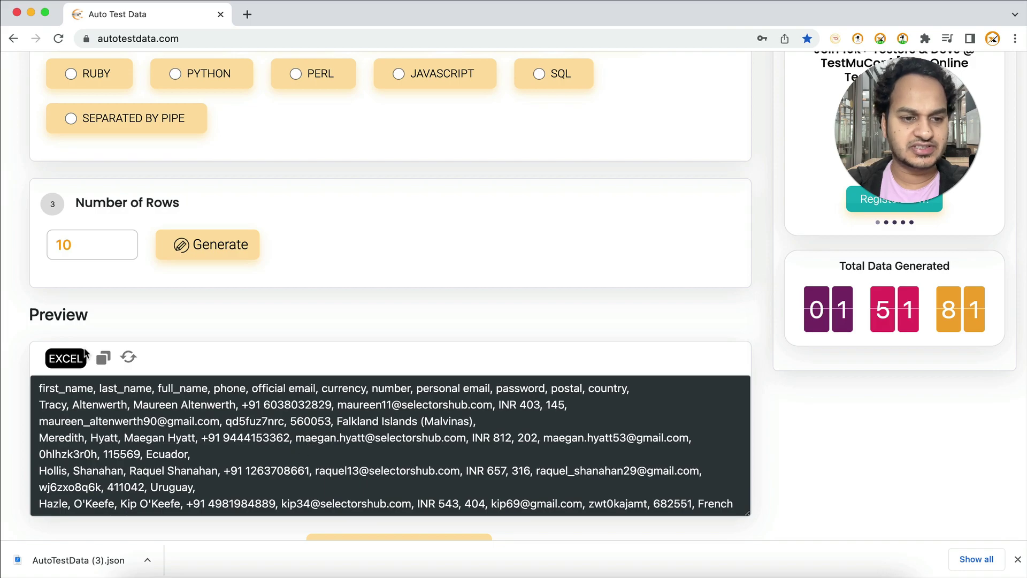
scroll(344, 486, "down", 6)
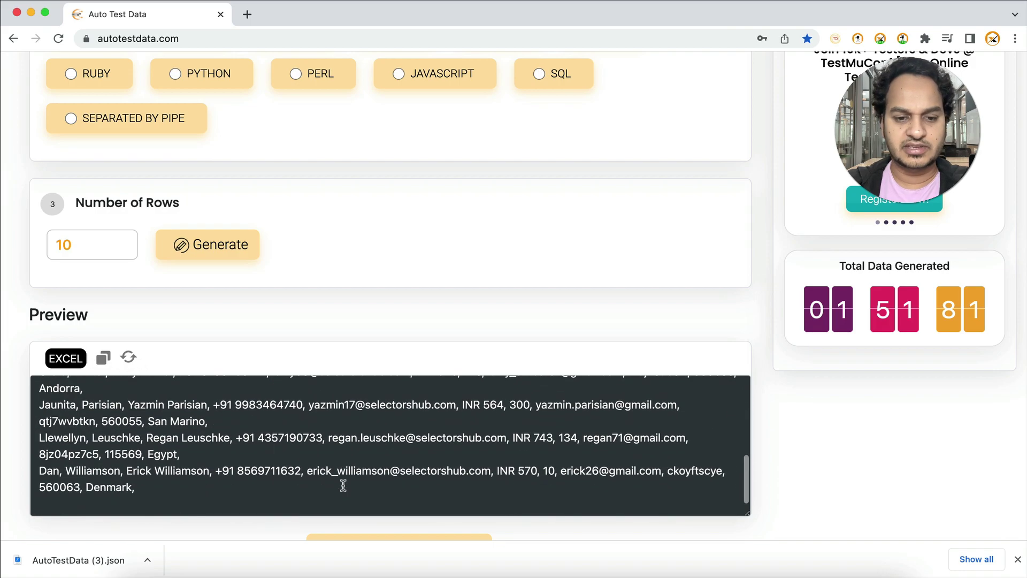
scroll(284, 518, "down", 2)
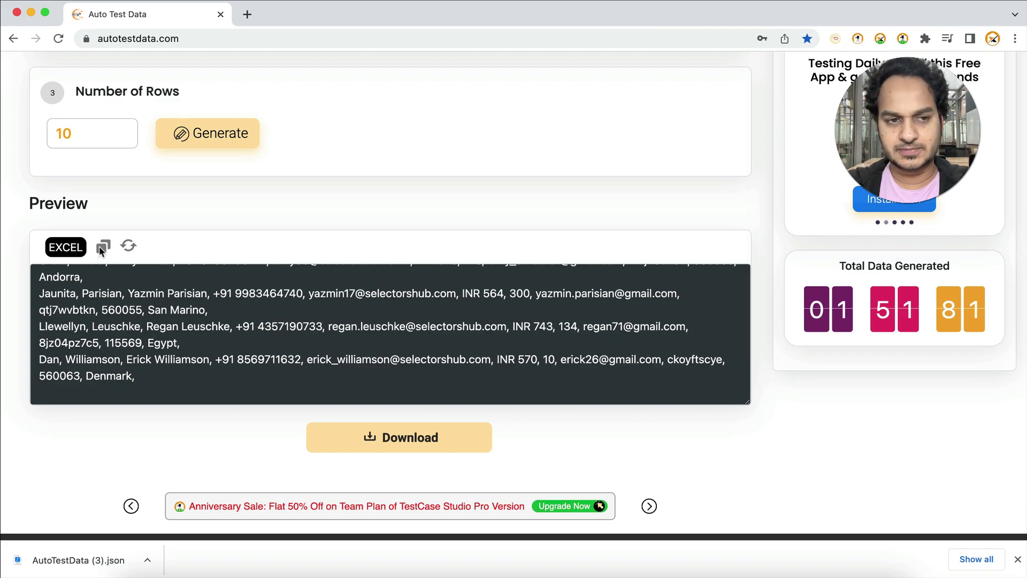
scroll(100, 247, "up", 6)
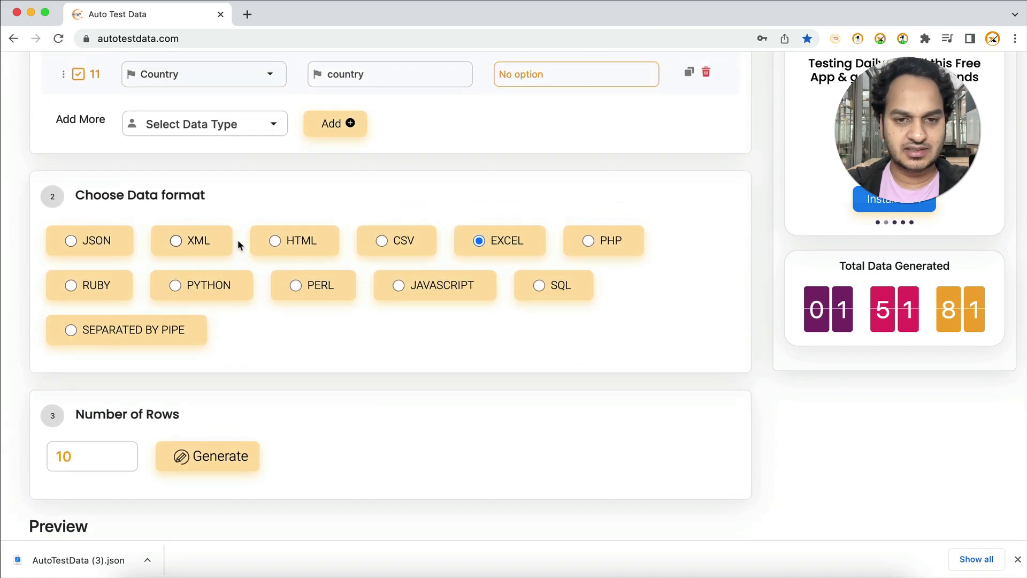
- Switch the output to SEPARATED BY PIPE, generate 10 rows, and review the BYPIPE preview
left_click(180, 331)
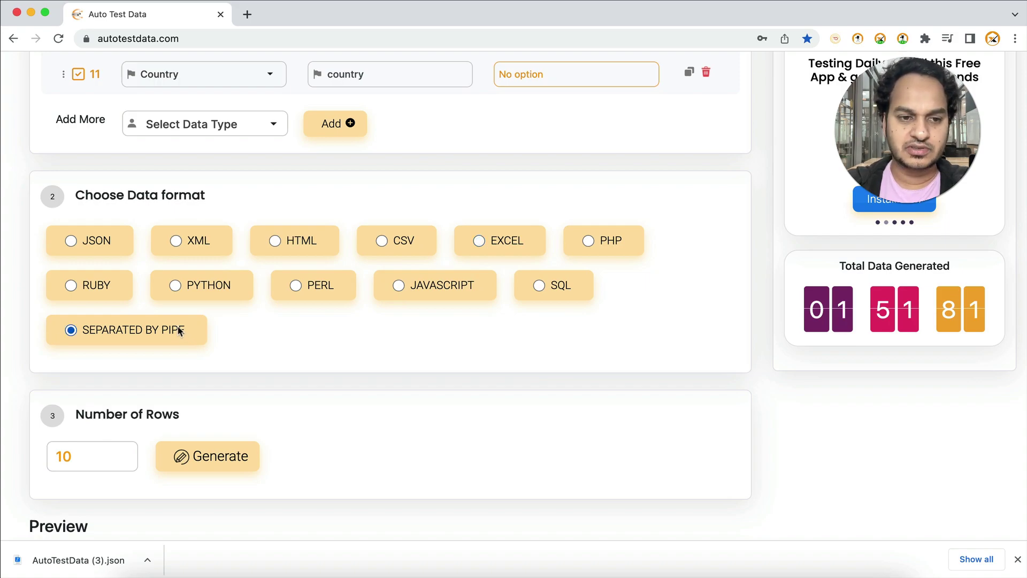
scroll(180, 329, "down", 1)
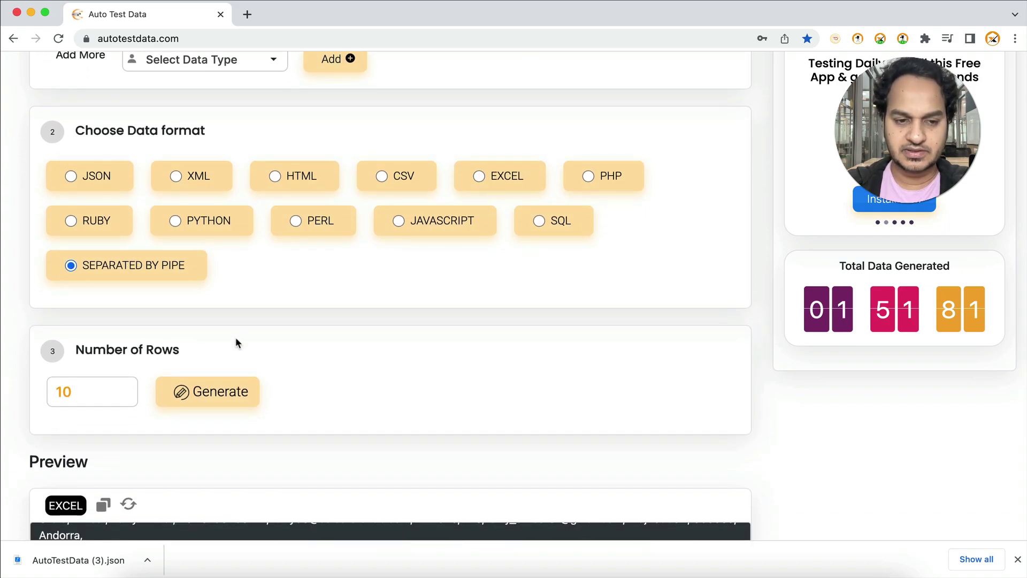
left_click(210, 394)
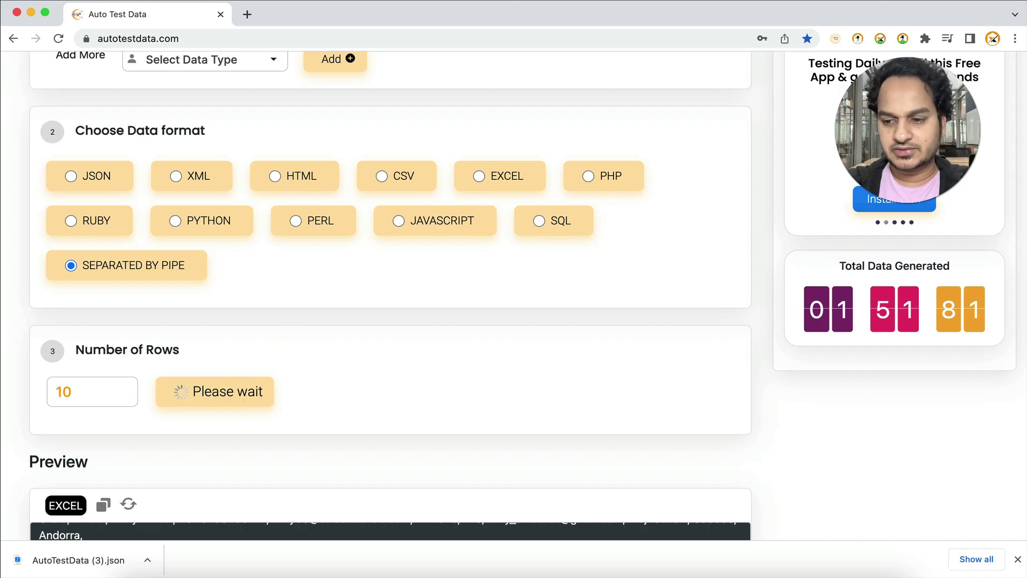
scroll(699, 465, "down", 2)
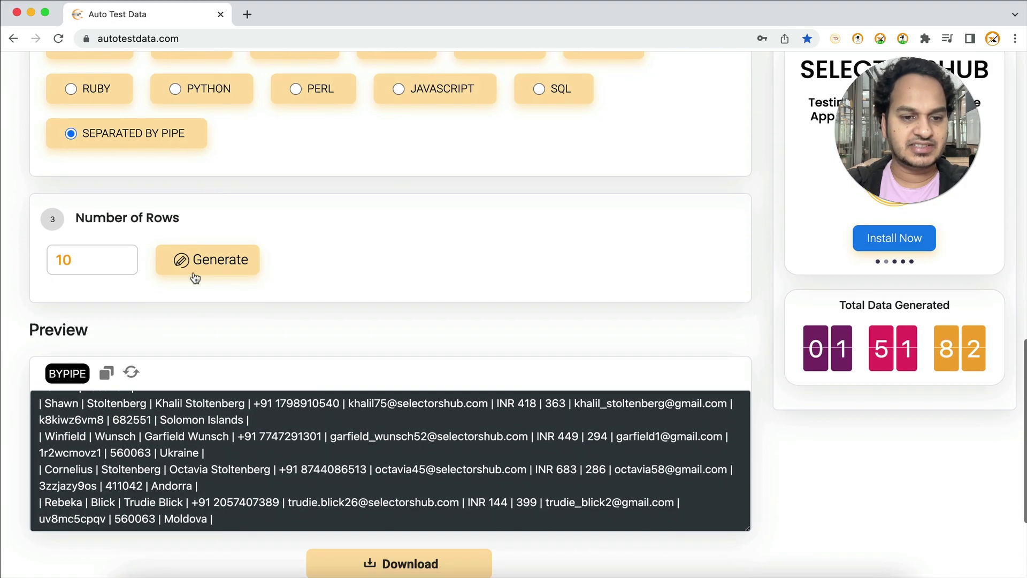
scroll(357, 455, "up", 3)
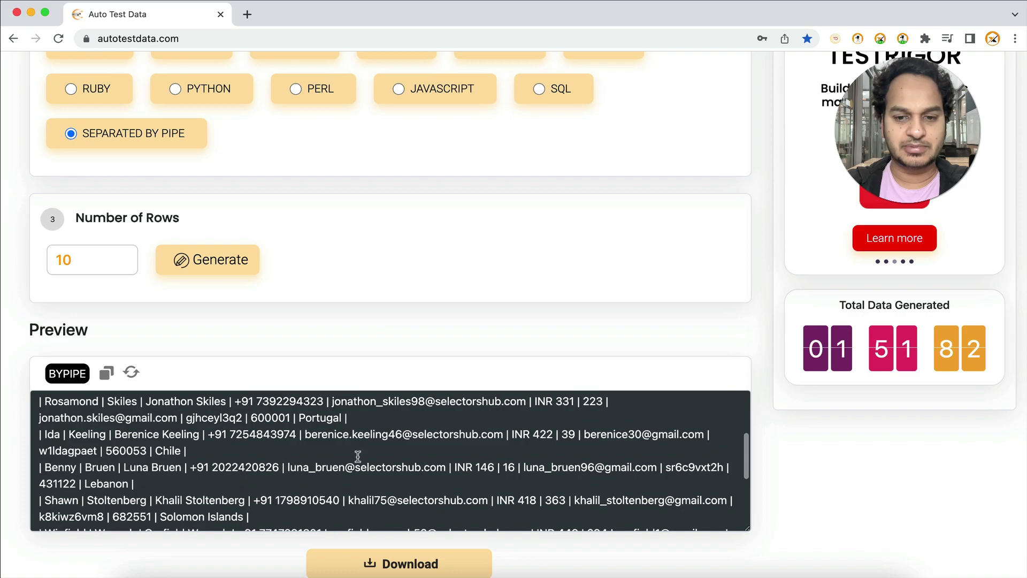
scroll(358, 455, "up", 6)
scroll(376, 466, "down", 4)
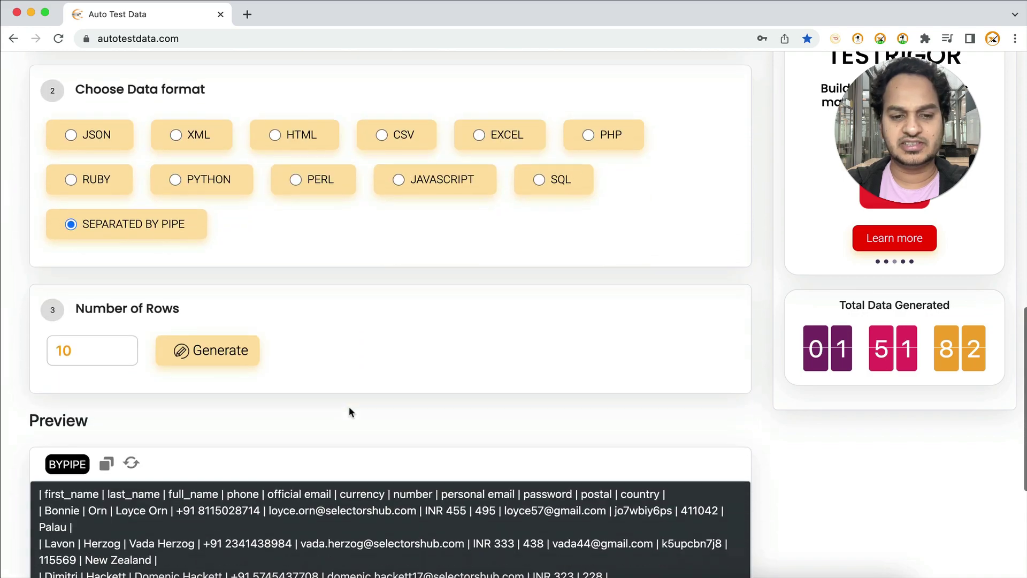
scroll(348, 411, "down", 1)
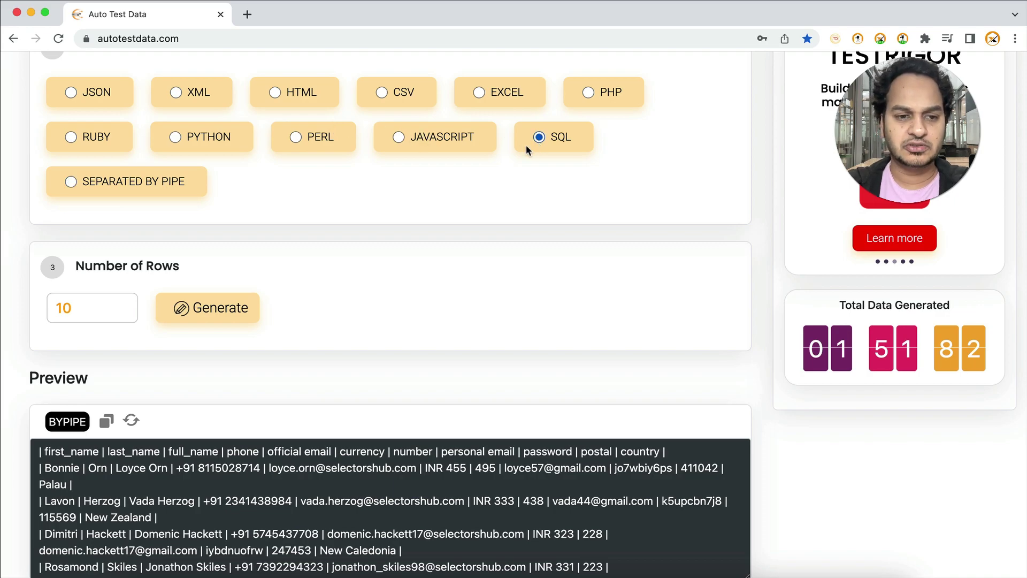
left_click(208, 316)
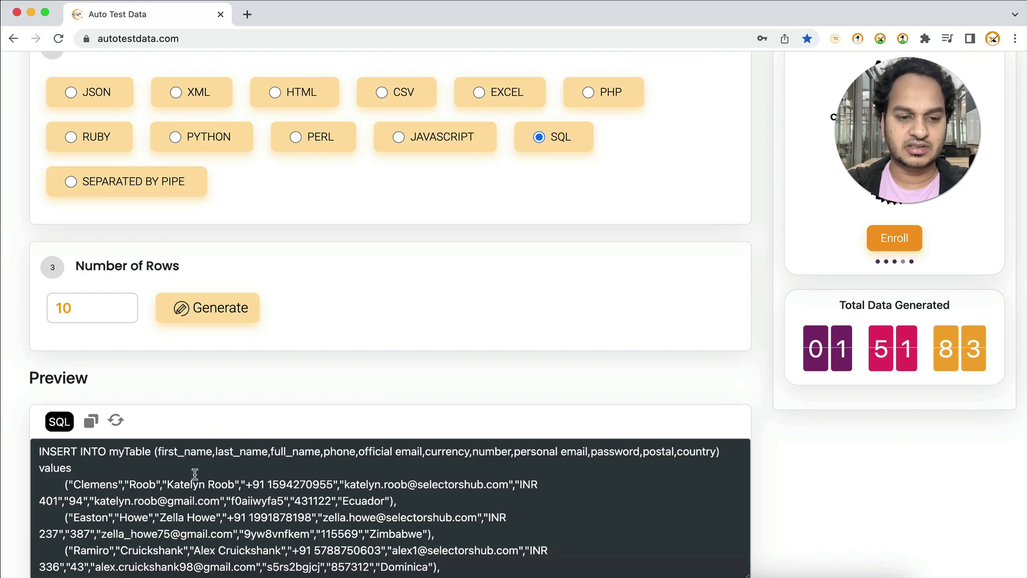
scroll(282, 316, "up", 10)
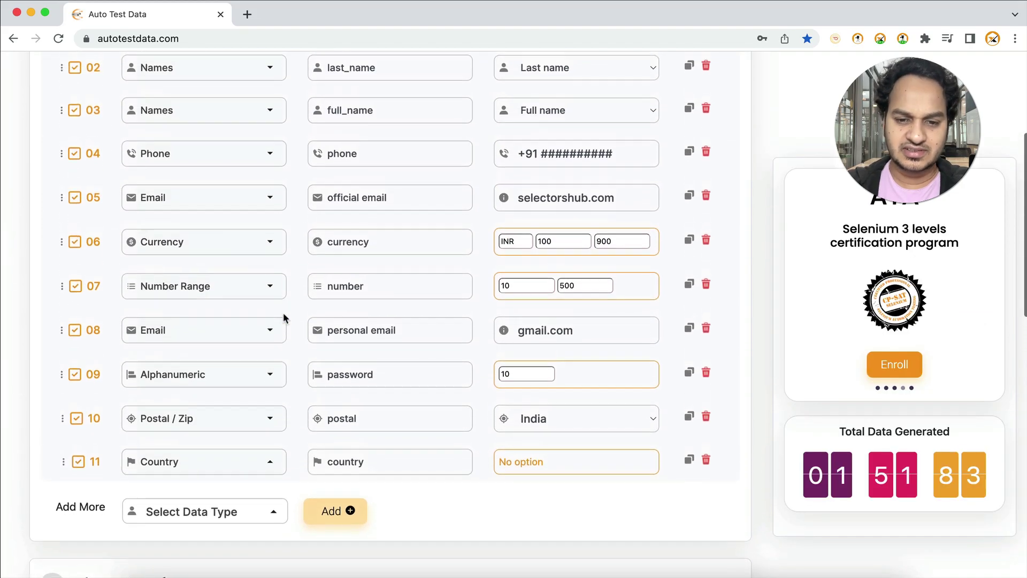
scroll(283, 316, "up", 5)
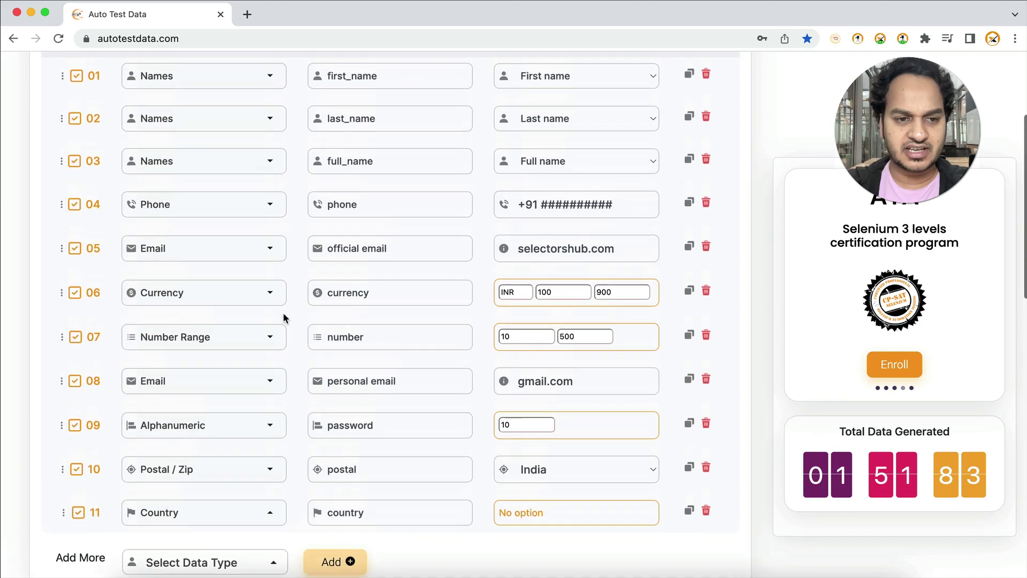
scroll(284, 312, "down", 5)
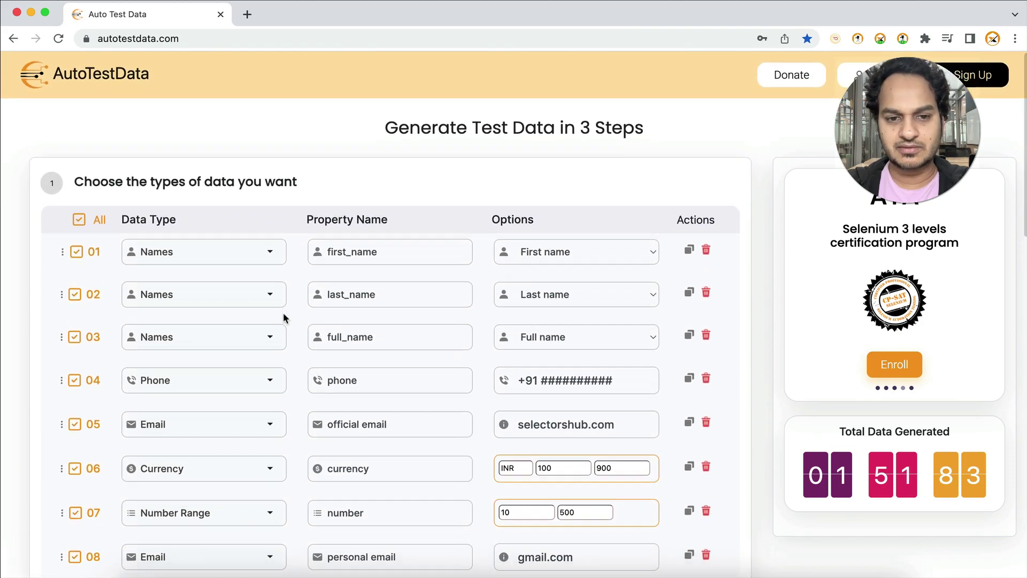
scroll(283, 312, "up", 5)
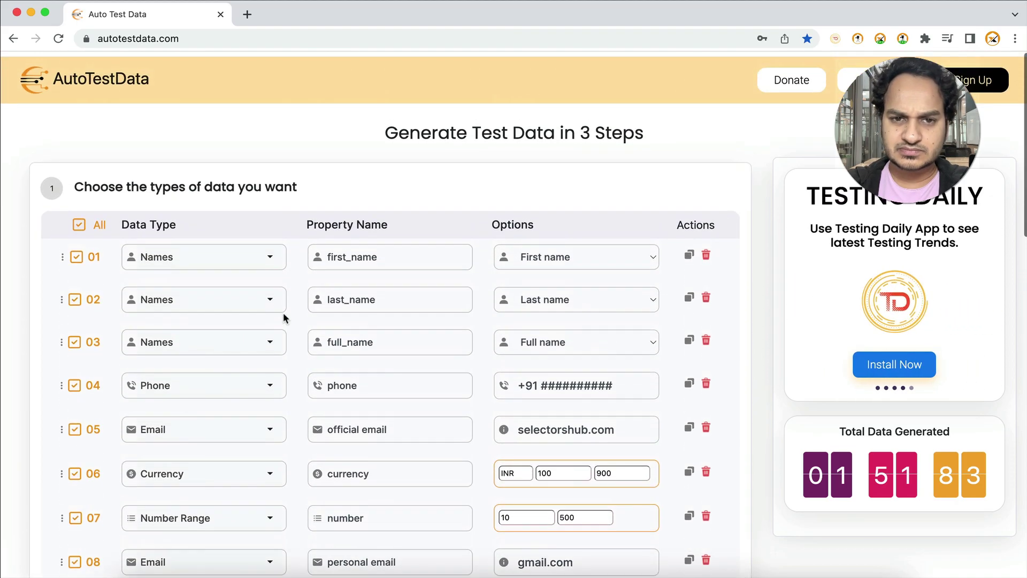
scroll(284, 312, "down", 15)
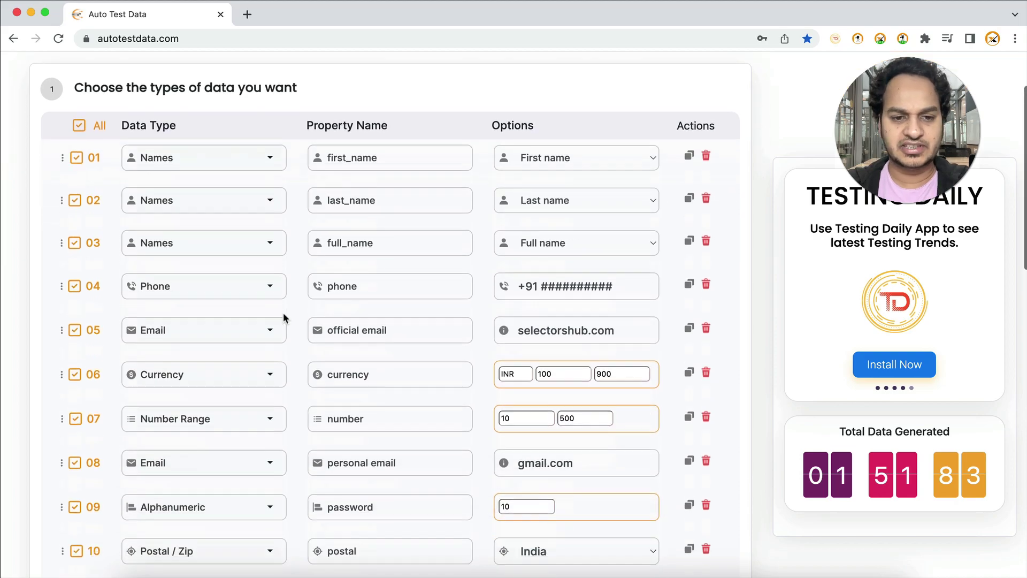
- Change Number of Rows from 10 to 100 and generate the SQL INSERT data
left_click(86, 464)
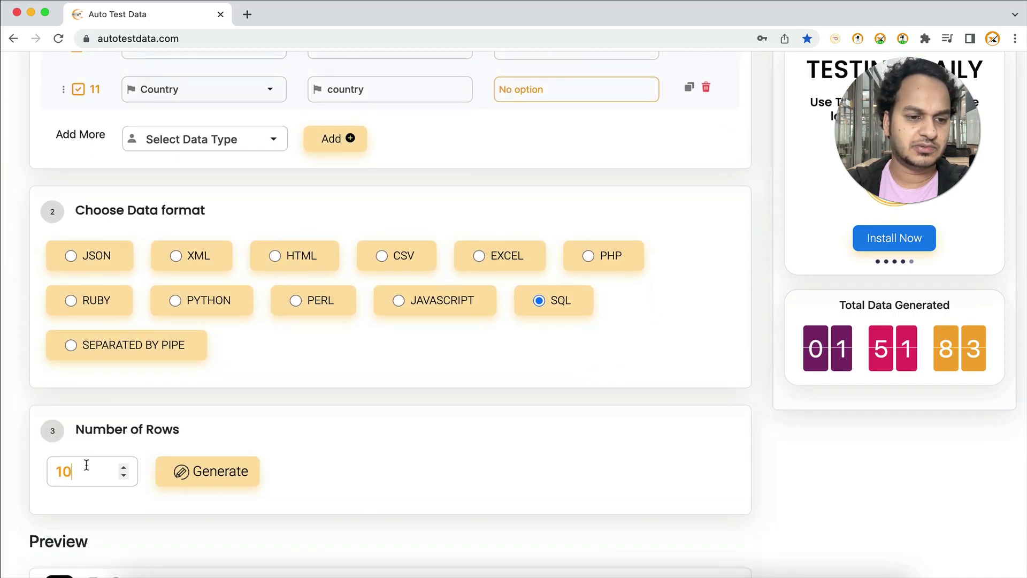
type("0")
left_click(206, 471)
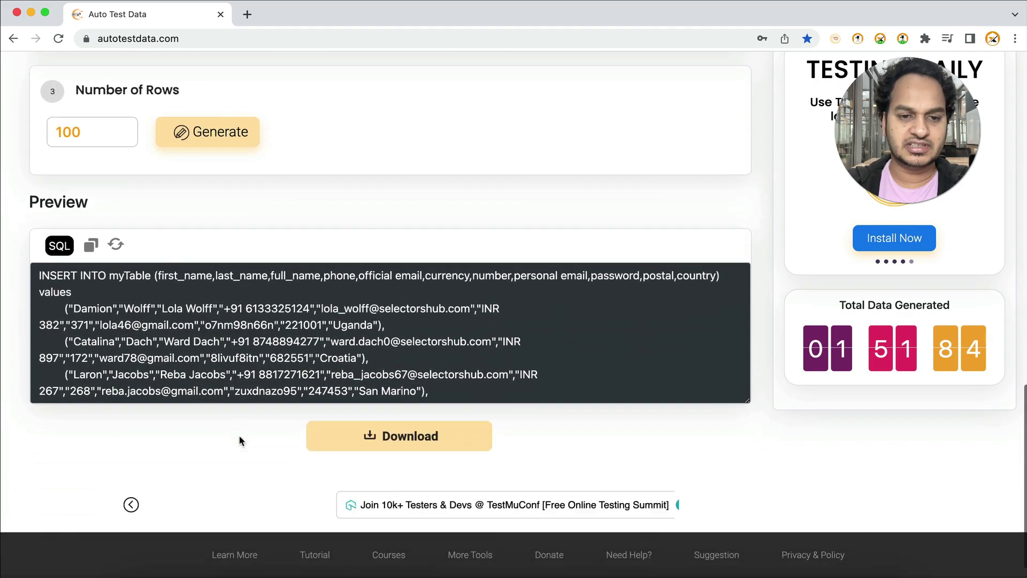
scroll(240, 278, "down", 5)
scroll(187, 270, "up", 5)
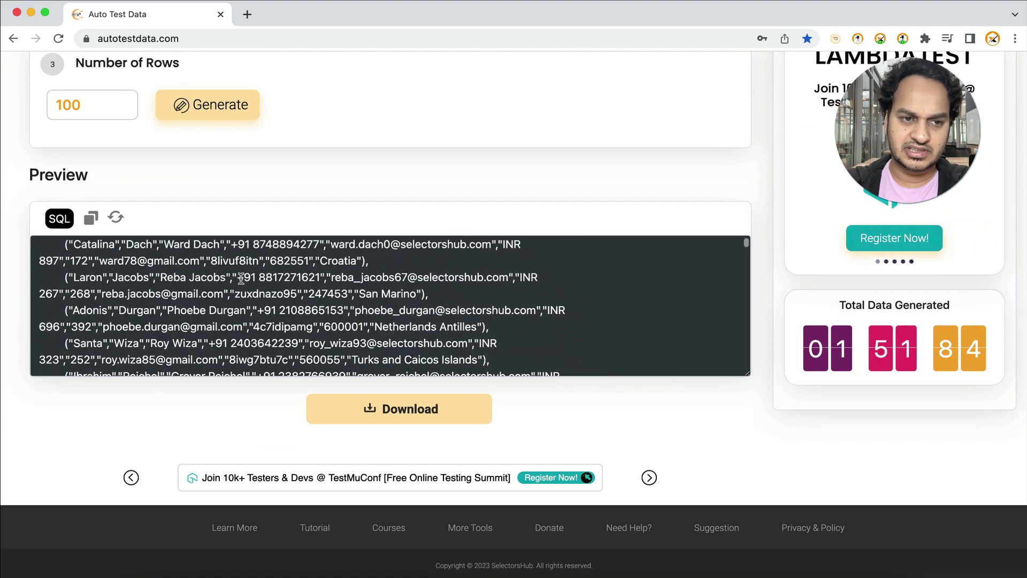
- Refresh the Preview panel to regenerate the 100 SQL rows with fresh values
left_click(115, 217)
scroll(116, 218, "up", 2)
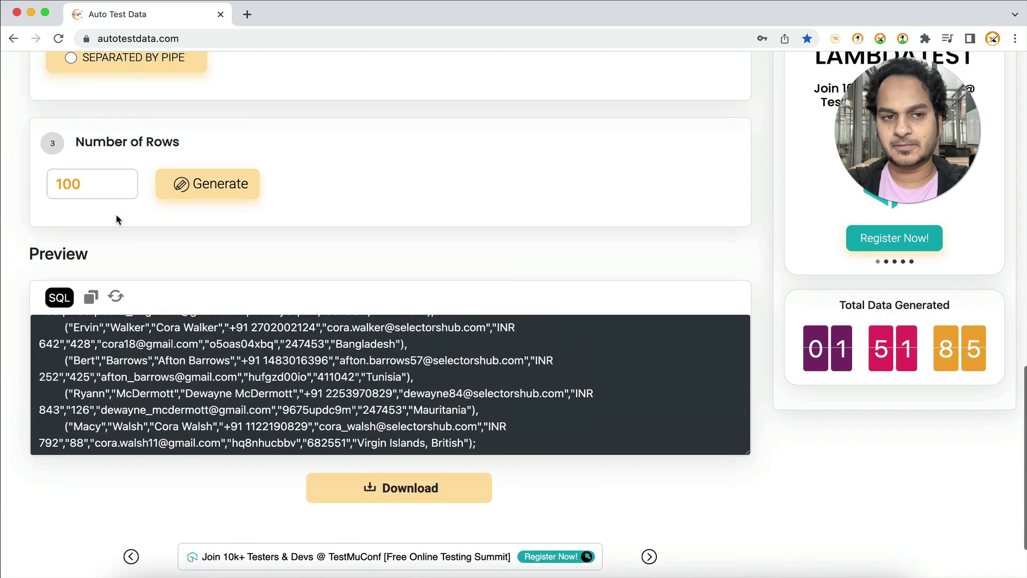
scroll(116, 213, "up", 15)
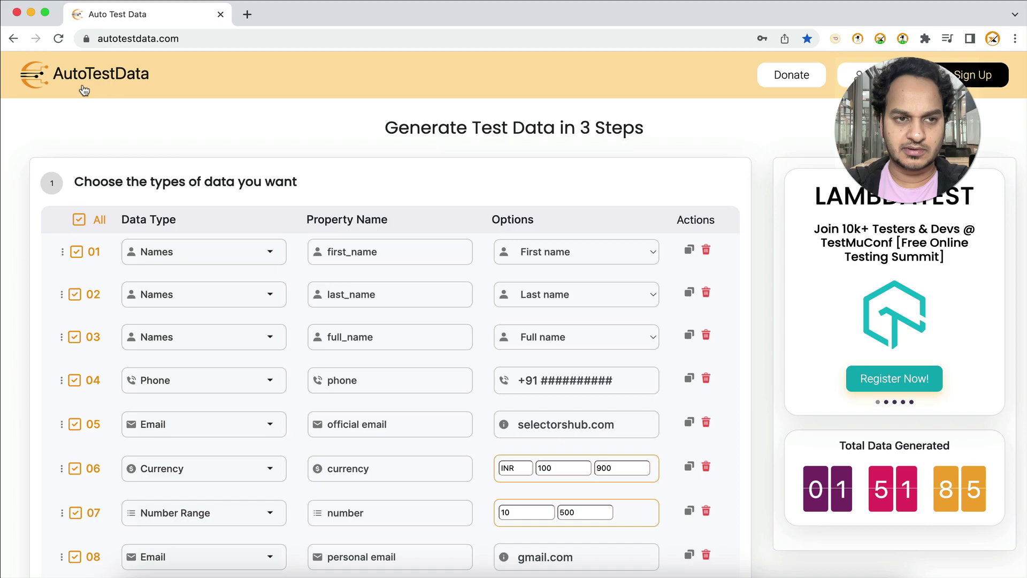
- Reload the default form and delete the Number Range, Currency, Phone and Names rows
left_click(84, 81)
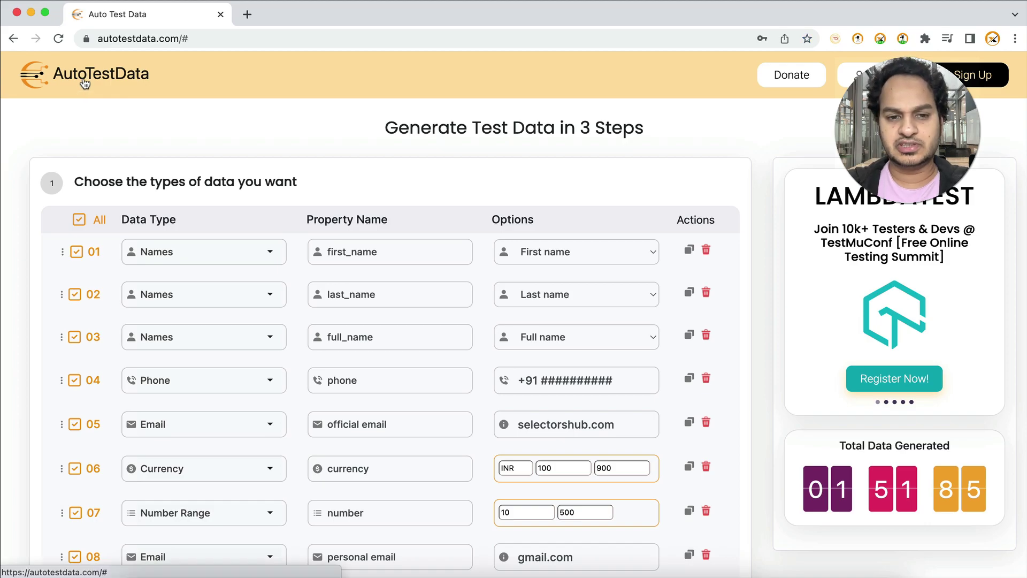
key("super+r")
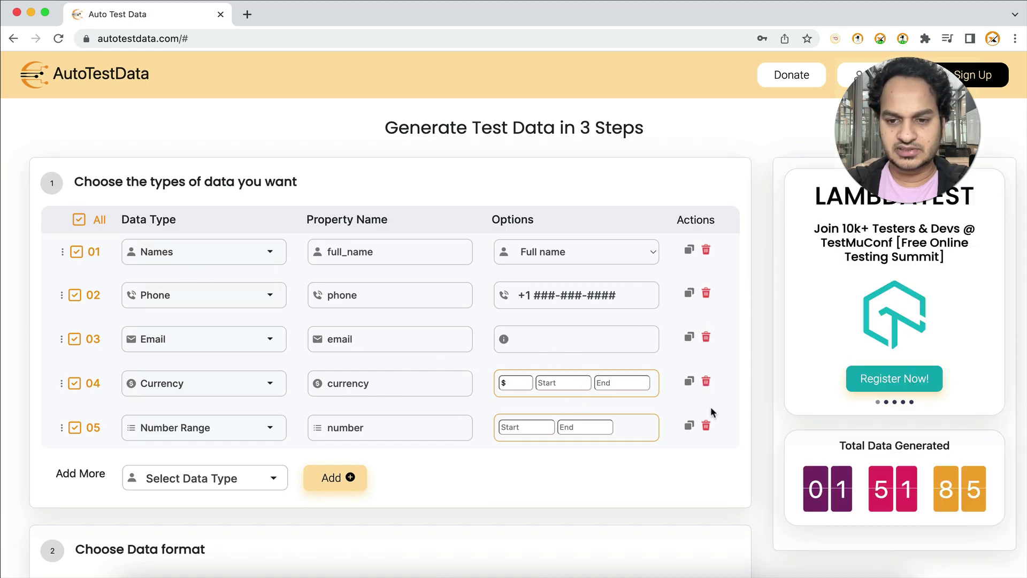
left_click(706, 426)
left_click(706, 381)
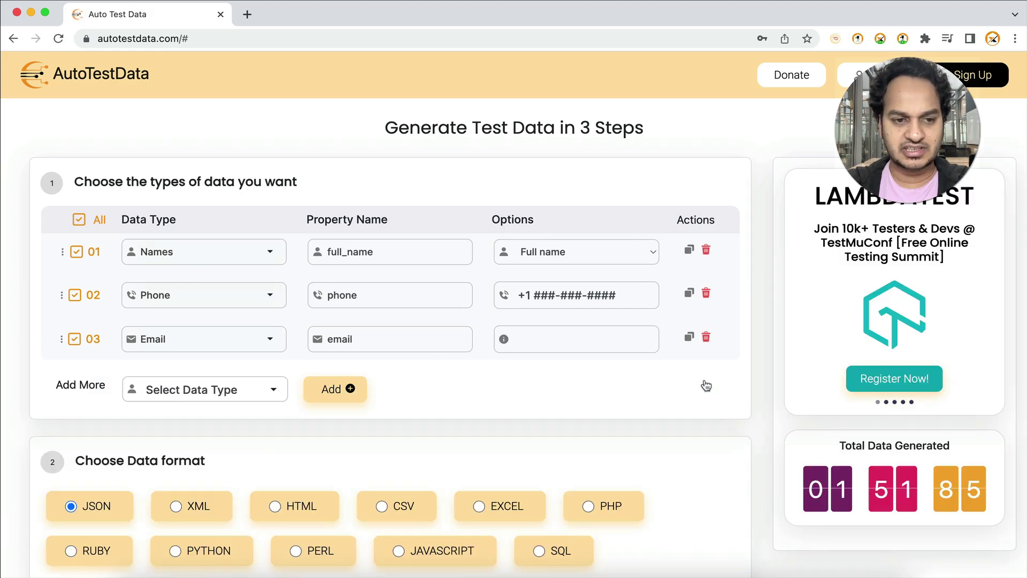
left_click(706, 292)
left_click(706, 253)
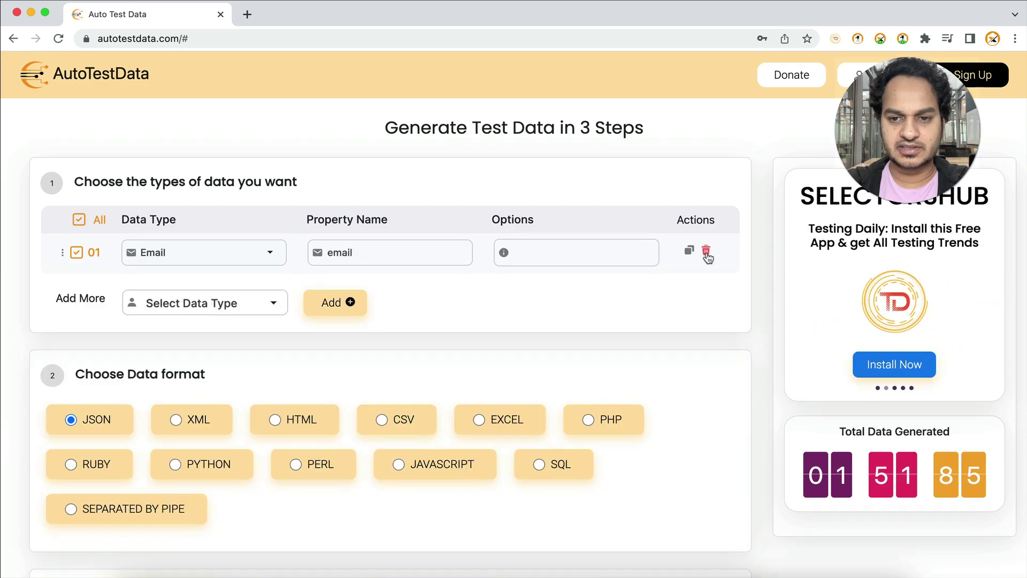
- Add an Alphanumeric field as row 02 from Select Data Type
left_click(258, 304)
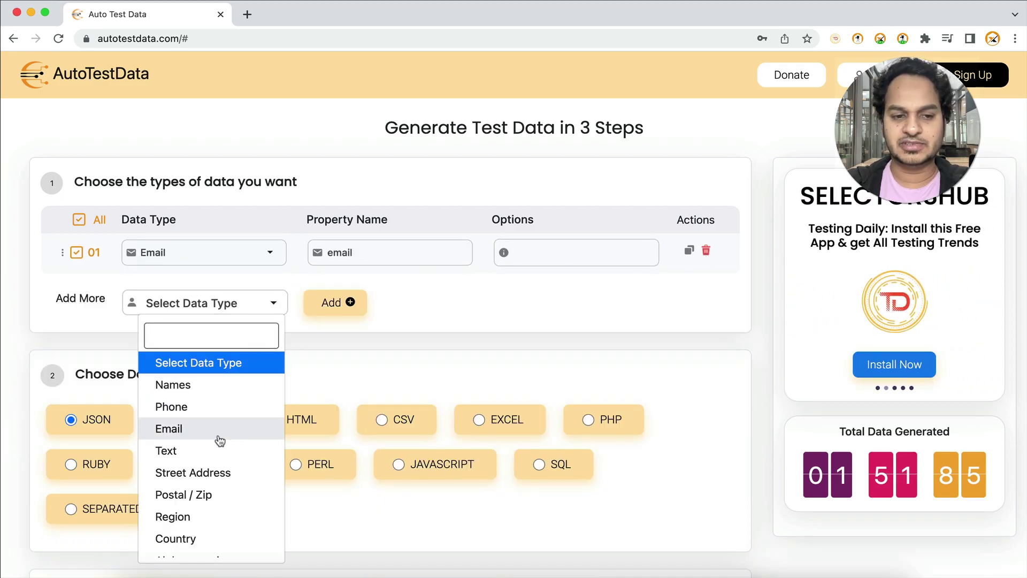
scroll(219, 440, "down", 3)
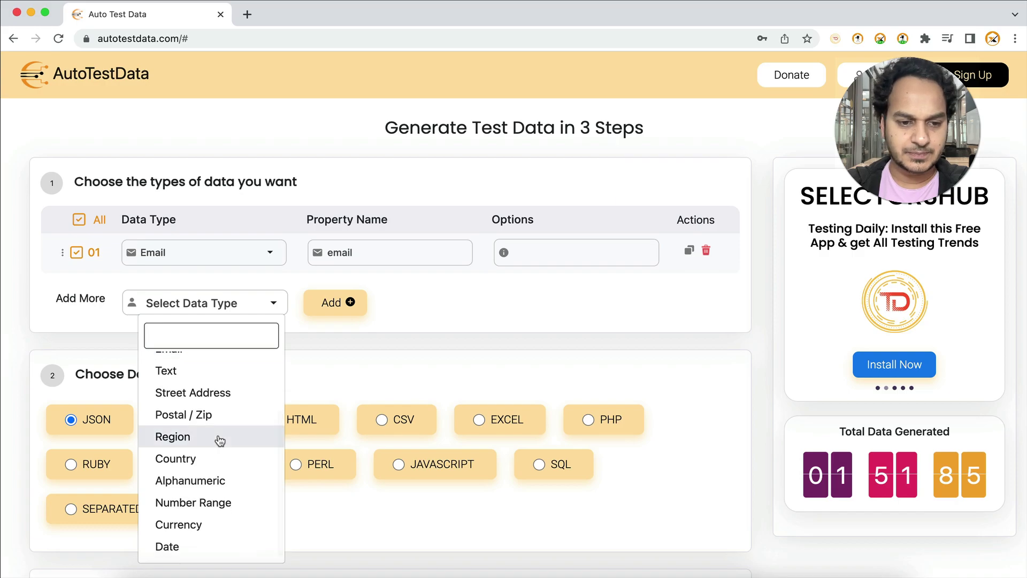
left_click(202, 480)
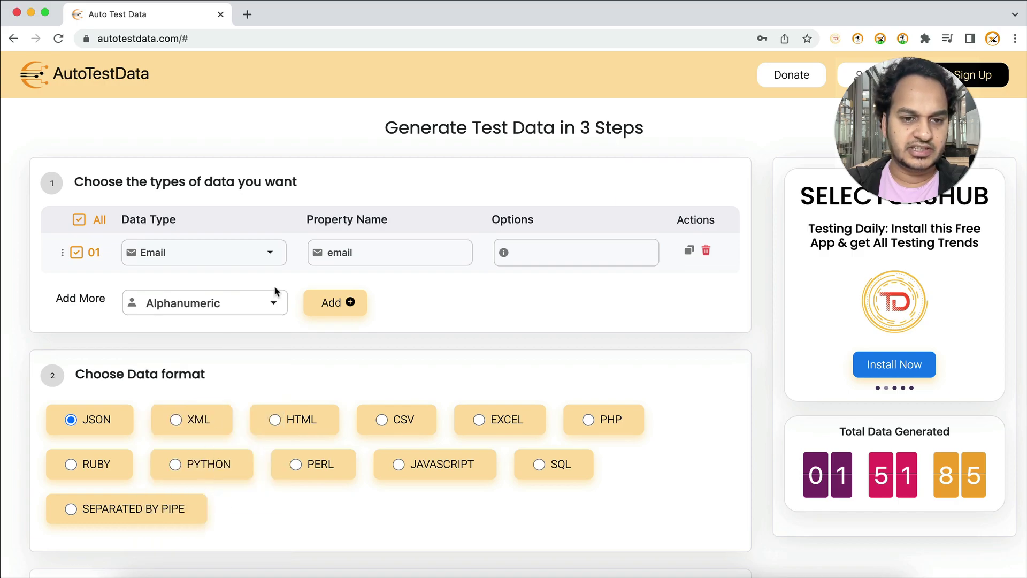
left_click(331, 303)
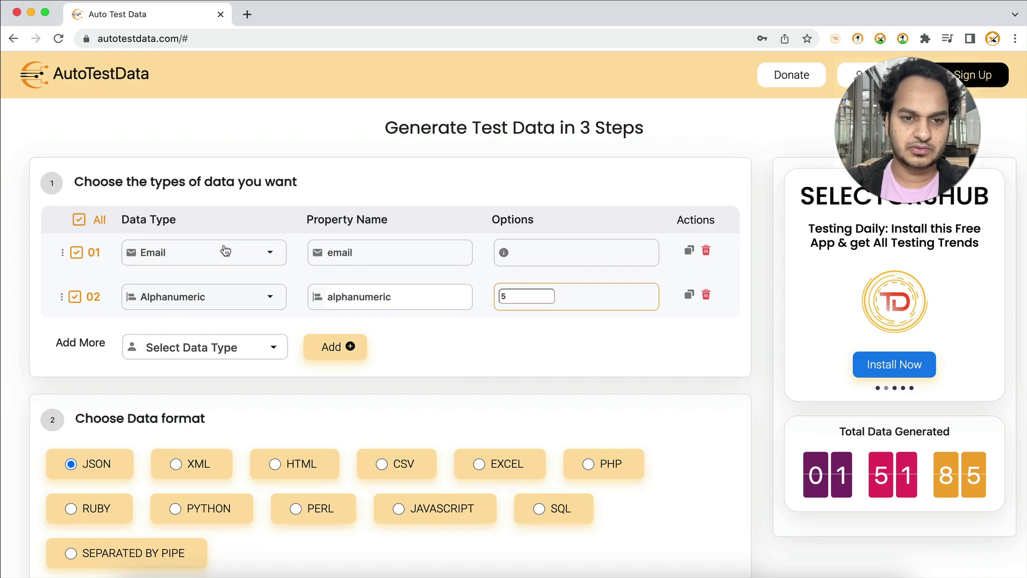
- Rename the Alphanumeric property to password and change its length from 5 to 8
double_click(350, 297)
type("pa")
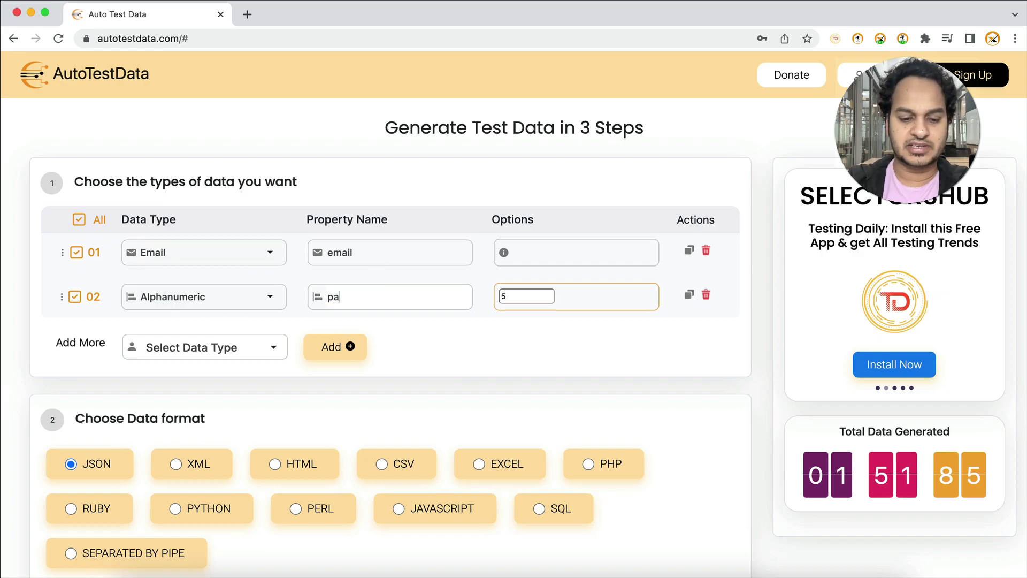
type("ssword")
left_click(520, 293)
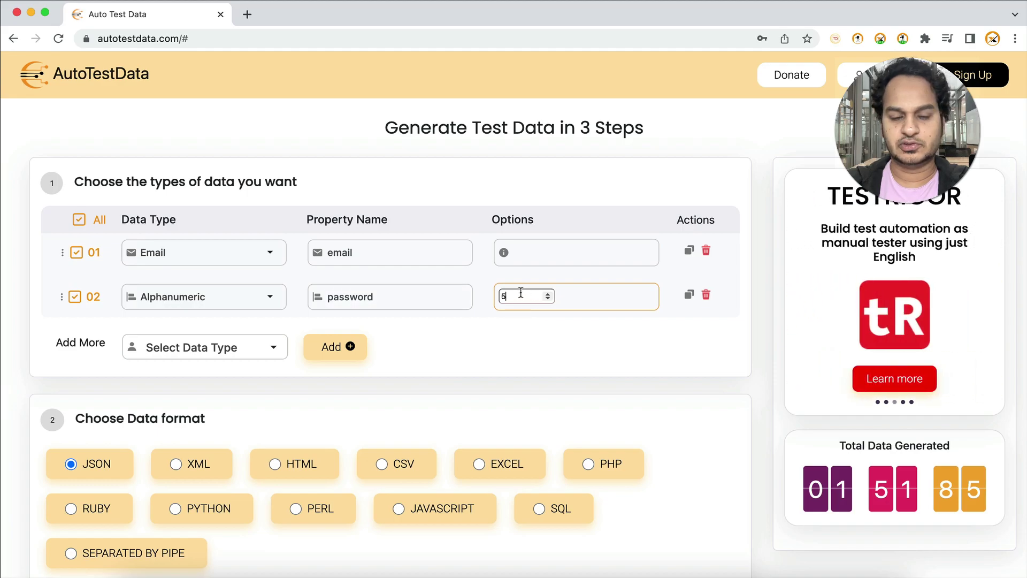
key("BackSpace")
type("8")
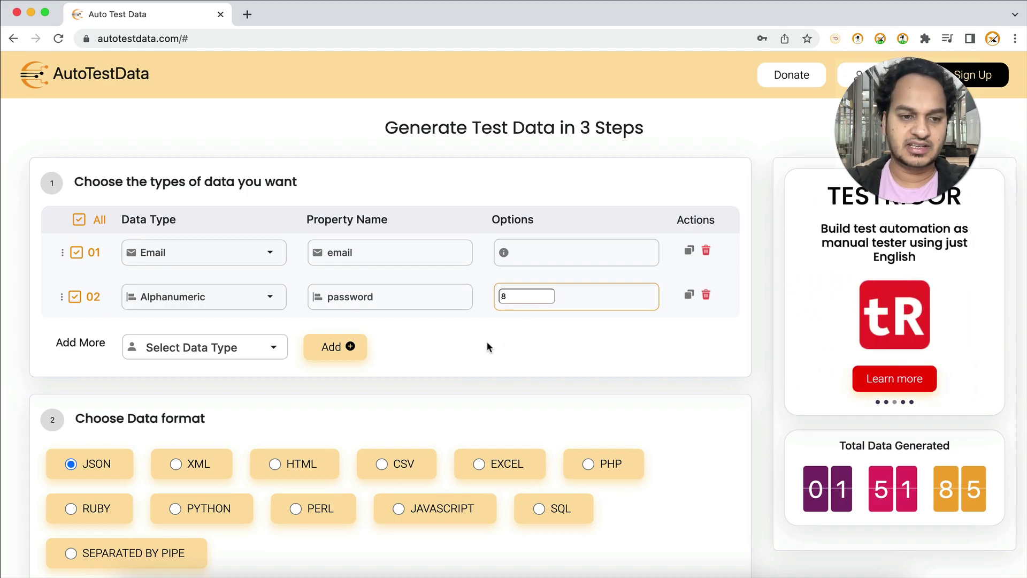
scroll(220, 451, "down", 5)
- Generate 10 JSON rows of email and 8-character password values and scroll through the preview
left_click(206, 470)
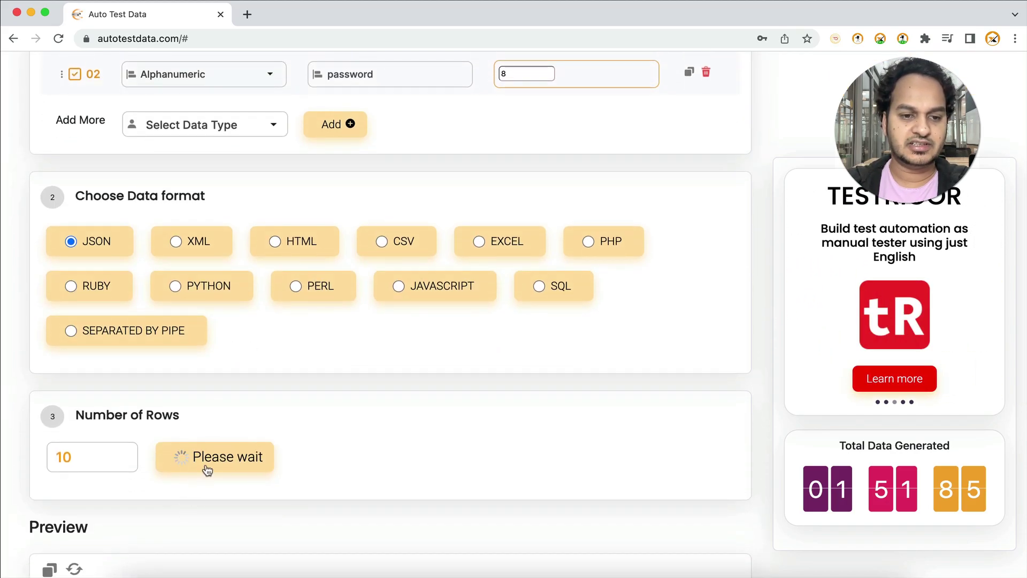
scroll(206, 470, "down", 4)
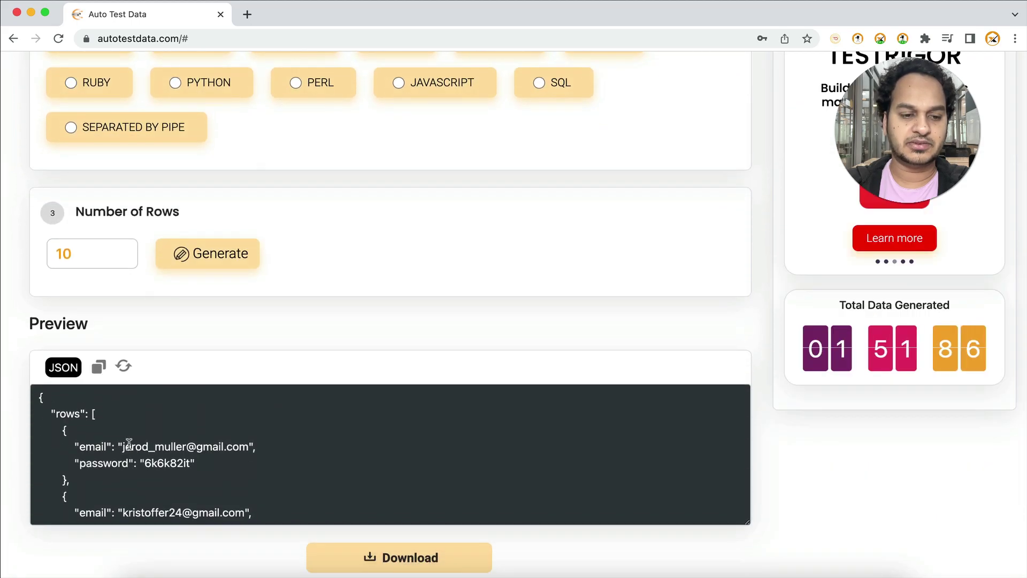
scroll(129, 444, "down", 3)
scroll(129, 444, "down", 8)
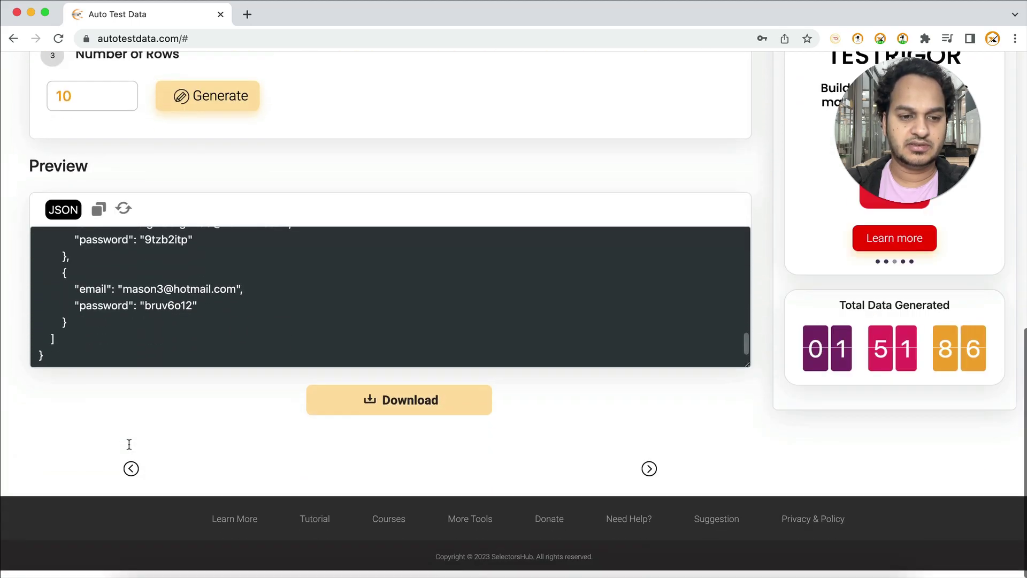
scroll(129, 444, "up", 3)
scroll(156, 483, "up", 10)
scroll(155, 483, "down", 2)
scroll(158, 483, "up", 2)
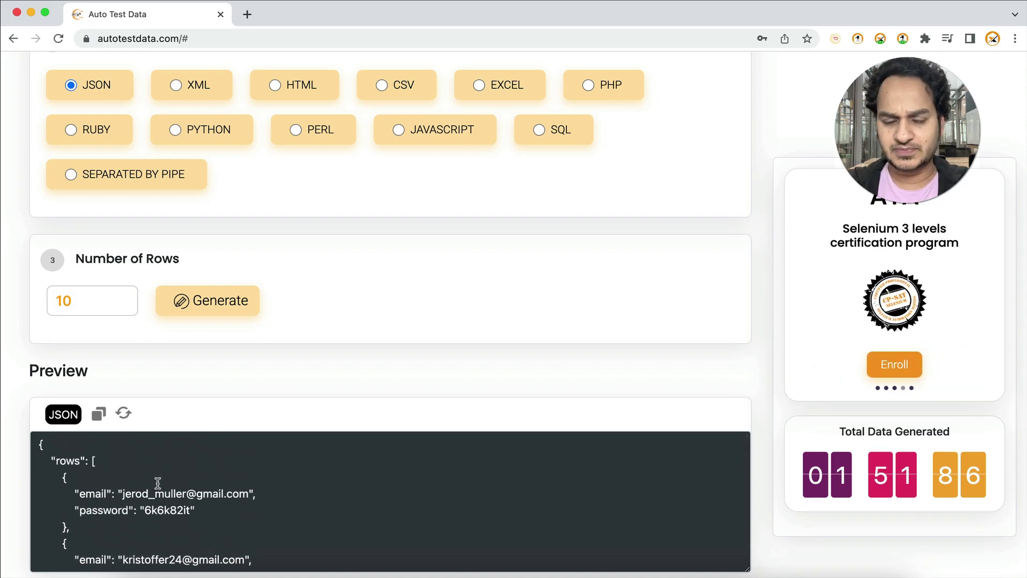
scroll(158, 483, "up", 8)
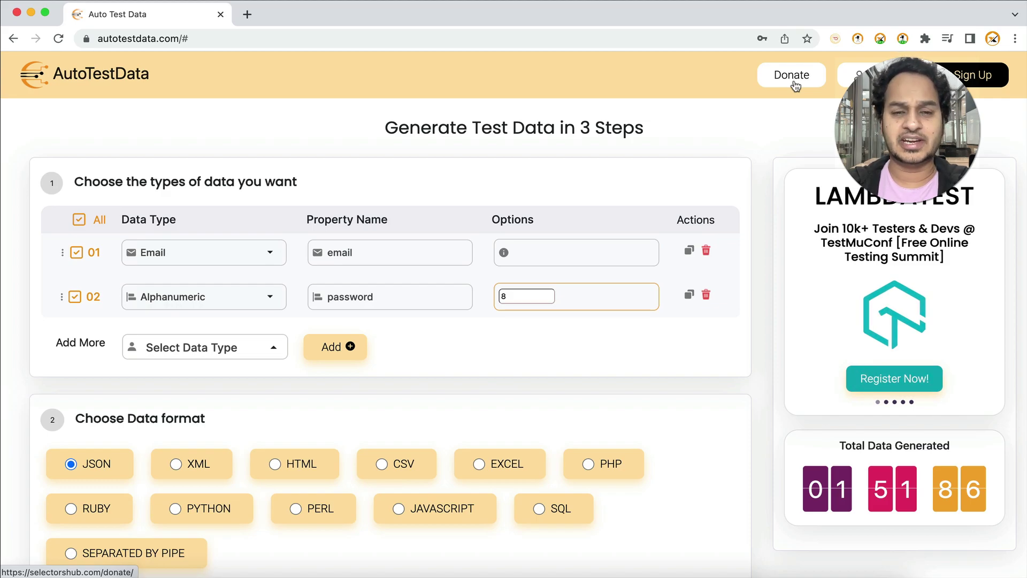
scroll(676, 291, "down", 10)
scroll(677, 291, "down", 5)
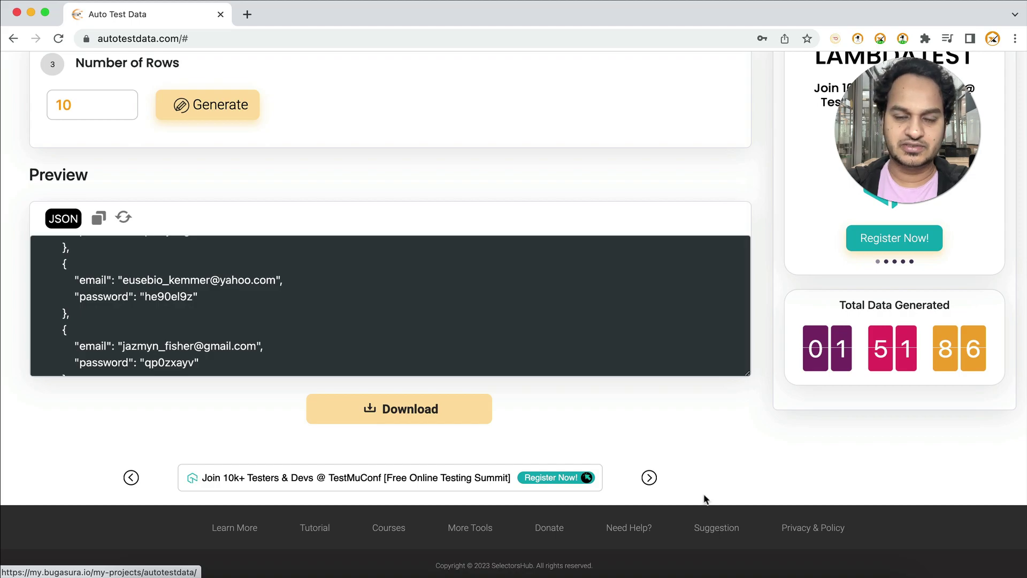
scroll(657, 382, "up", 10)
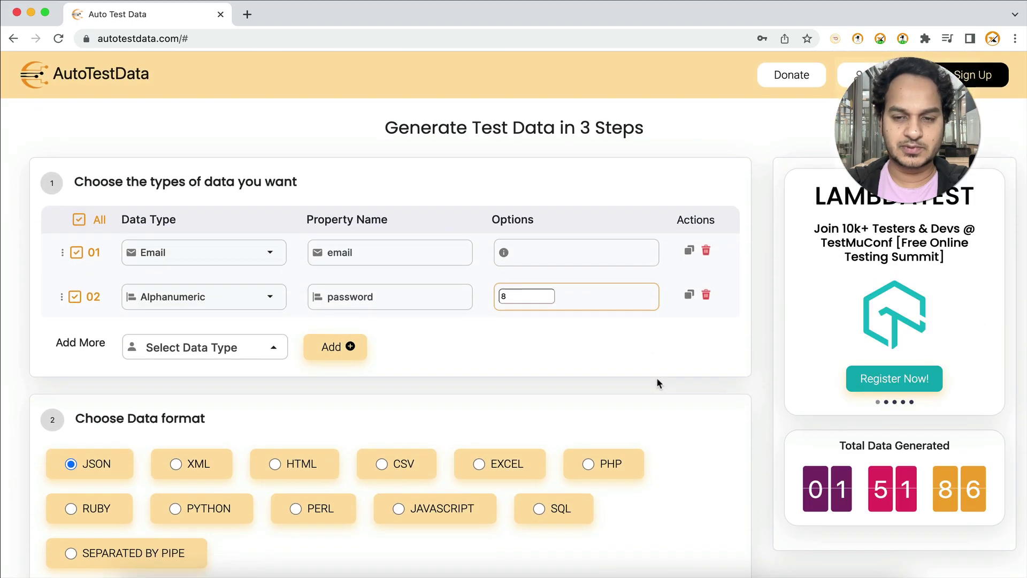